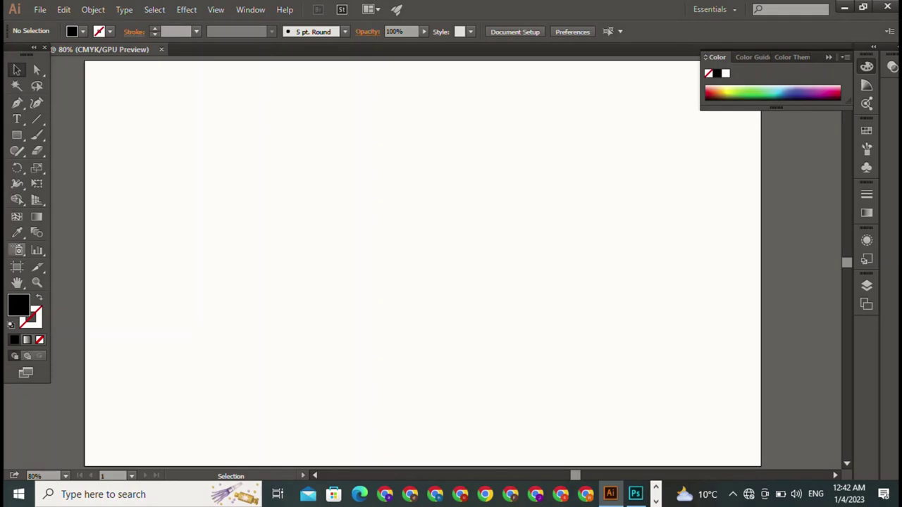
Type 'RA' near the artboard's top-left in Goudy Stout at 60 pt
{"action": "left_click", "coordinate": [17, 103]}
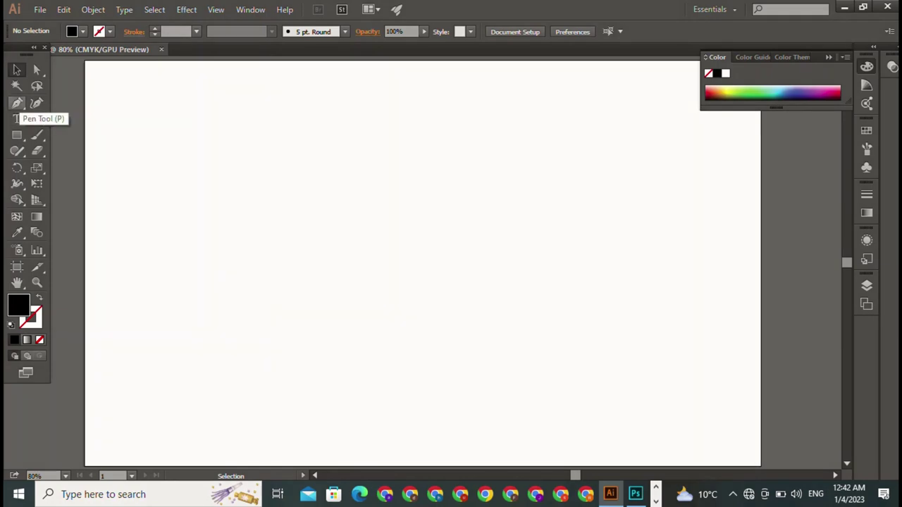
{"action": "left_click", "coordinate": [16, 119]}
{"action": "left_click", "coordinate": [215, 148]}
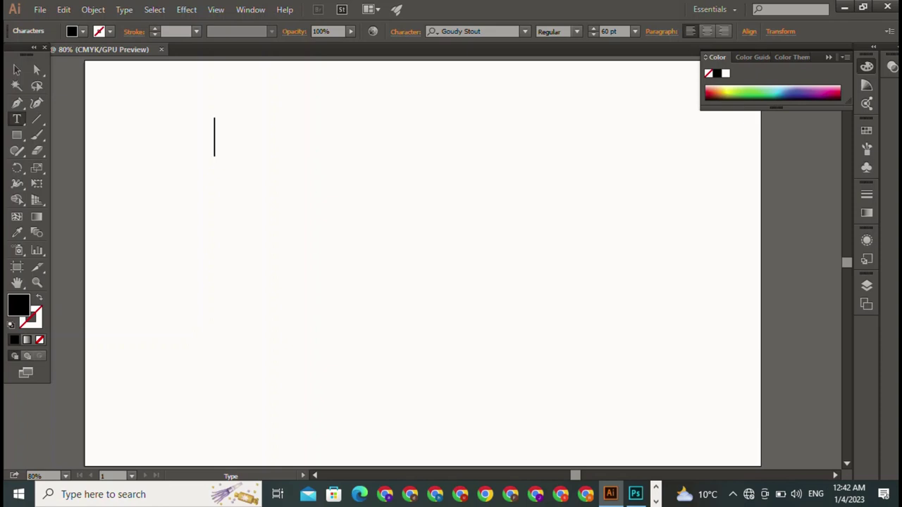
{"action": "type", "text": "R"}
{"action": "type", "text": "A"}
Try Matura MT Script Capitals as the font for the RA text
{"action": "key", "text": "Escape"}
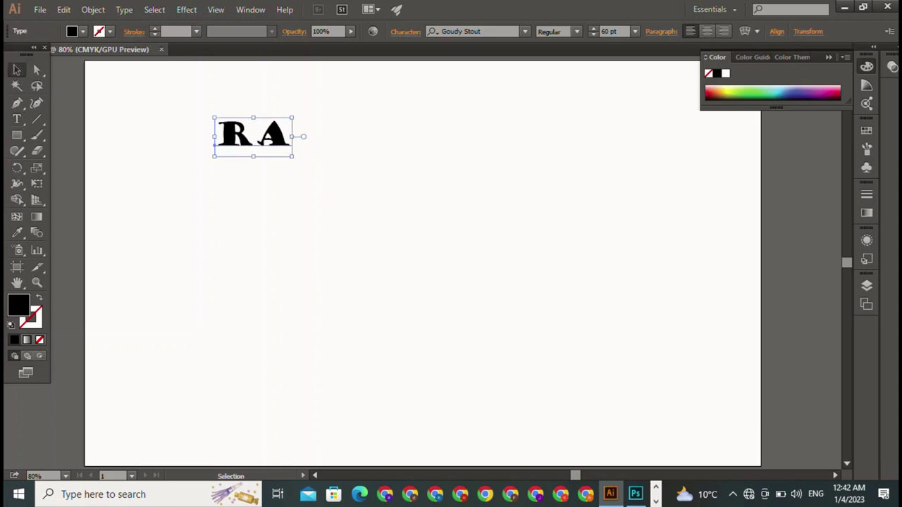
{"action": "left_click", "coordinate": [524, 31]}
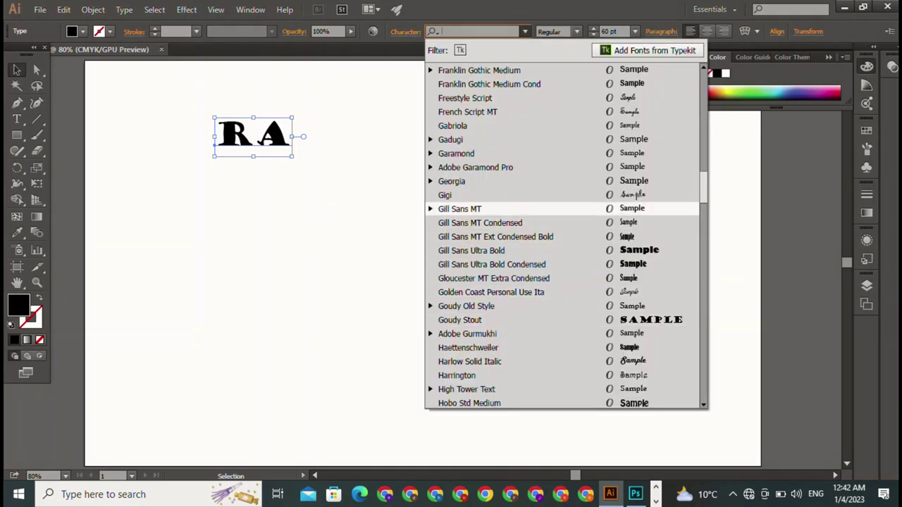
{"action": "scroll", "coordinate": [493, 338], "scroll_direction": "down", "scroll_amount": 2}
{"action": "scroll", "coordinate": [493, 338], "scroll_direction": "down", "scroll_amount": 3}
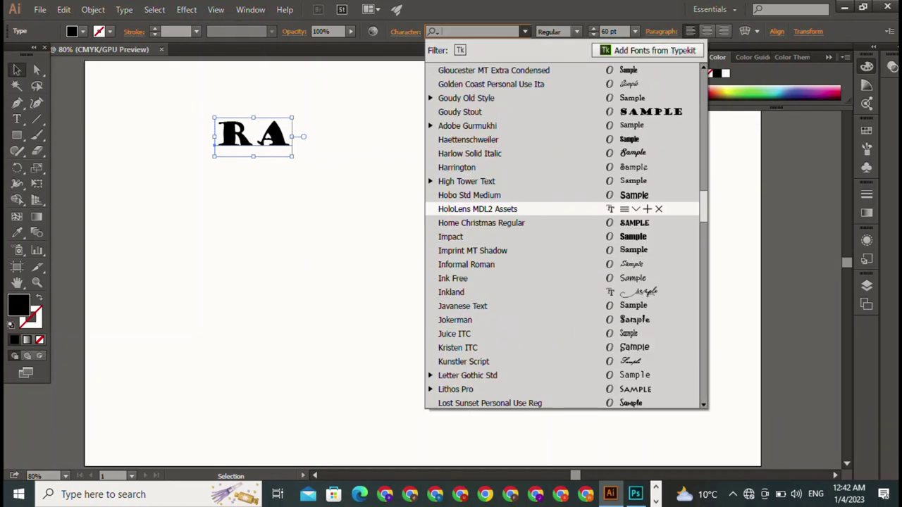
{"action": "scroll", "coordinate": [493, 338], "scroll_direction": "down", "scroll_amount": 3}
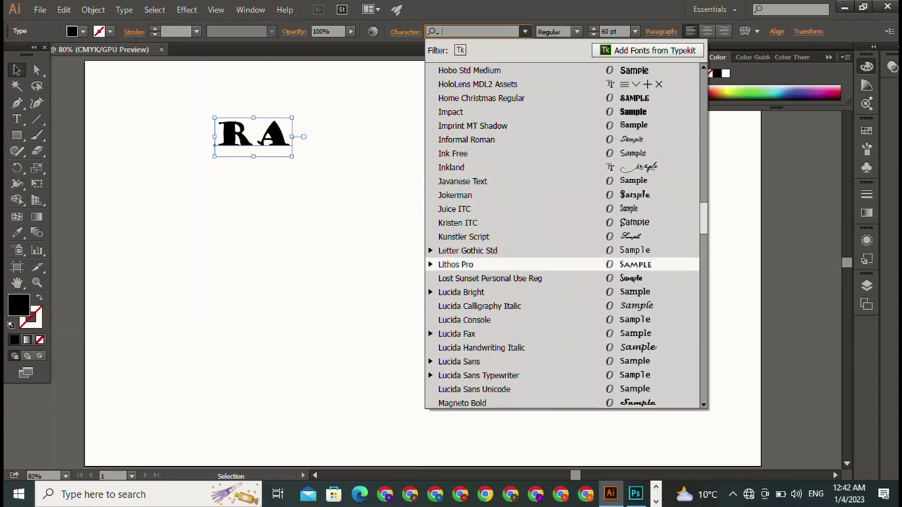
{"action": "scroll", "coordinate": [493, 306], "scroll_direction": "down", "scroll_amount": 1}
{"action": "scroll", "coordinate": [493, 250], "scroll_direction": "down", "scroll_amount": 3}
{"action": "left_click", "coordinate": [486, 277]}
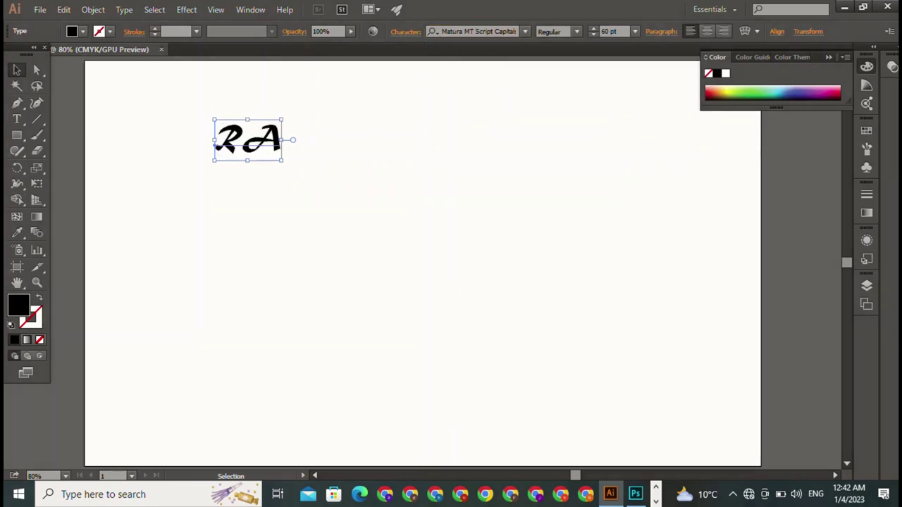
Try 小塚明朝 Pro, then settle on Atomic Alice Bold Regular for RA
{"action": "left_click", "coordinate": [524, 31]}
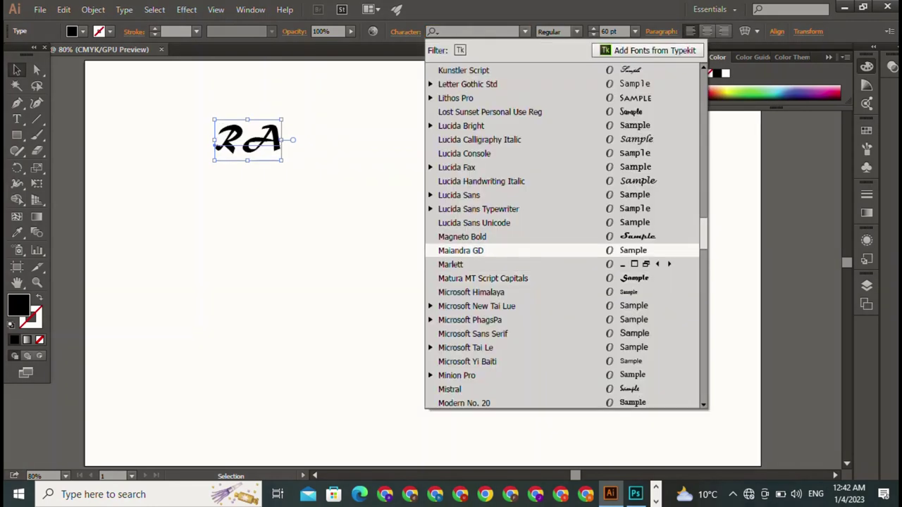
{"action": "scroll", "coordinate": [493, 211], "scroll_direction": "down", "scroll_amount": 3}
{"action": "scroll", "coordinate": [493, 211], "scroll_direction": "down", "scroll_amount": 2}
{"action": "scroll", "coordinate": [493, 195], "scroll_direction": "down", "scroll_amount": 2}
{"action": "scroll", "coordinate": [493, 195], "scroll_direction": "down", "scroll_amount": 4}
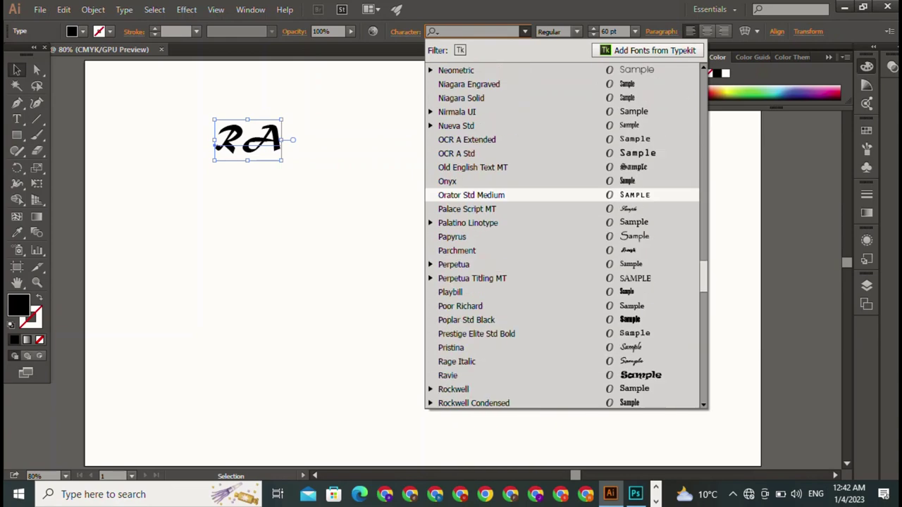
{"action": "scroll", "coordinate": [493, 195], "scroll_direction": "down", "scroll_amount": 1}
{"action": "scroll", "coordinate": [494, 292], "scroll_direction": "down", "scroll_amount": 1}
{"action": "scroll", "coordinate": [493, 291], "scroll_direction": "down", "scroll_amount": 4}
{"action": "scroll", "coordinate": [493, 334], "scroll_direction": "down", "scroll_amount": 4}
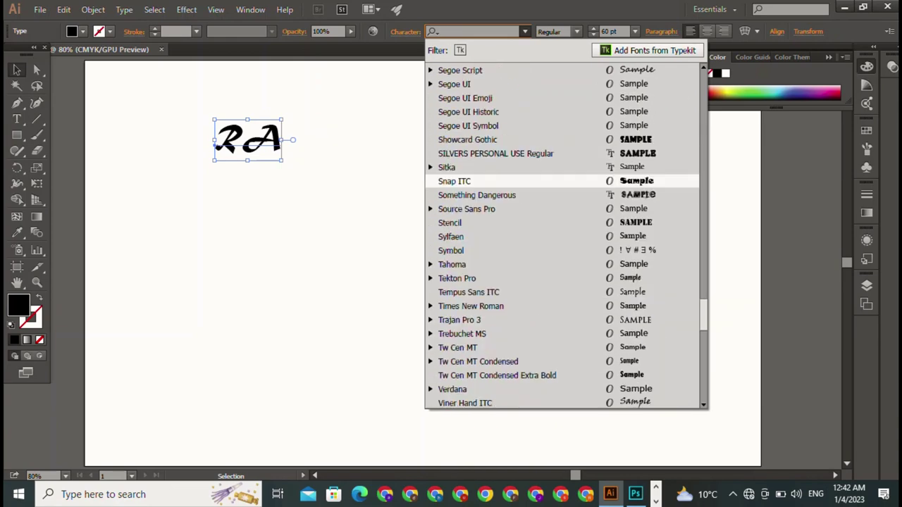
{"action": "scroll", "coordinate": [493, 282], "scroll_direction": "down", "scroll_amount": 4}
{"action": "scroll", "coordinate": [493, 282], "scroll_direction": "down", "scroll_amount": 1}
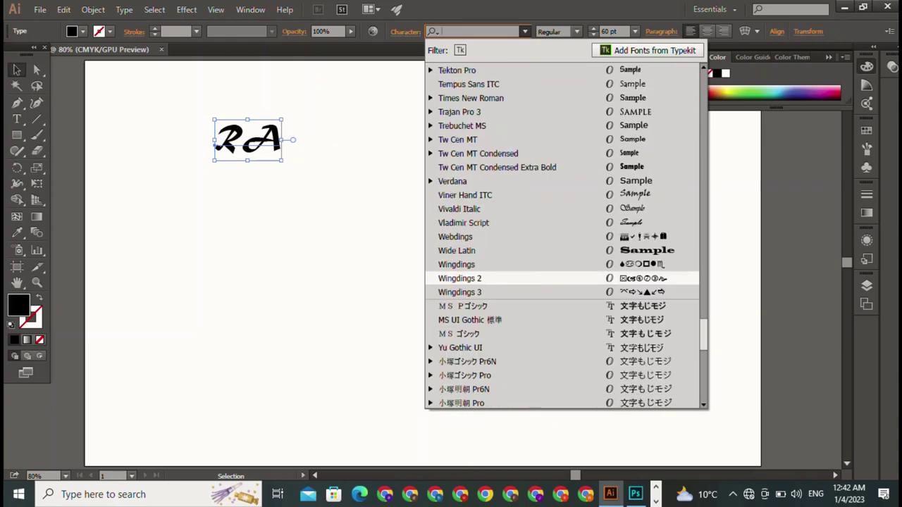
{"action": "scroll", "coordinate": [493, 282], "scroll_direction": "down", "scroll_amount": 5}
{"action": "left_click", "coordinate": [462, 195]}
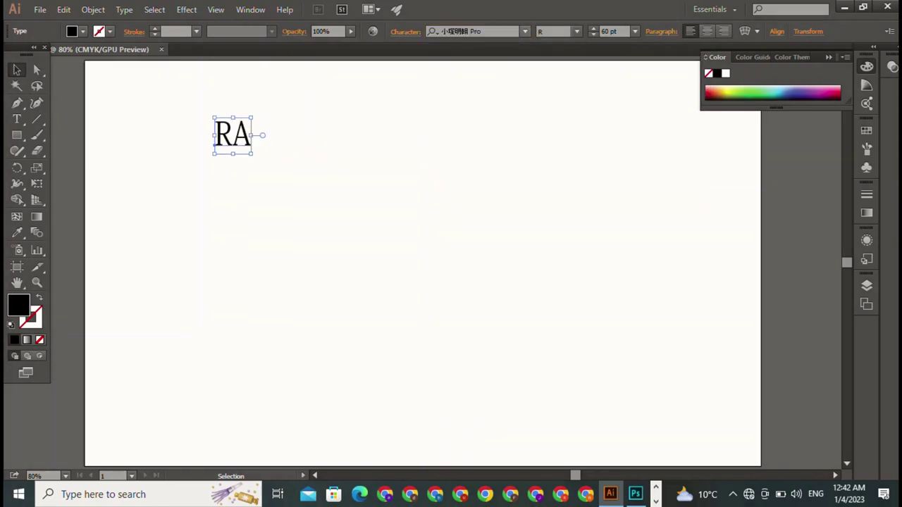
{"action": "left_click", "coordinate": [524, 31]}
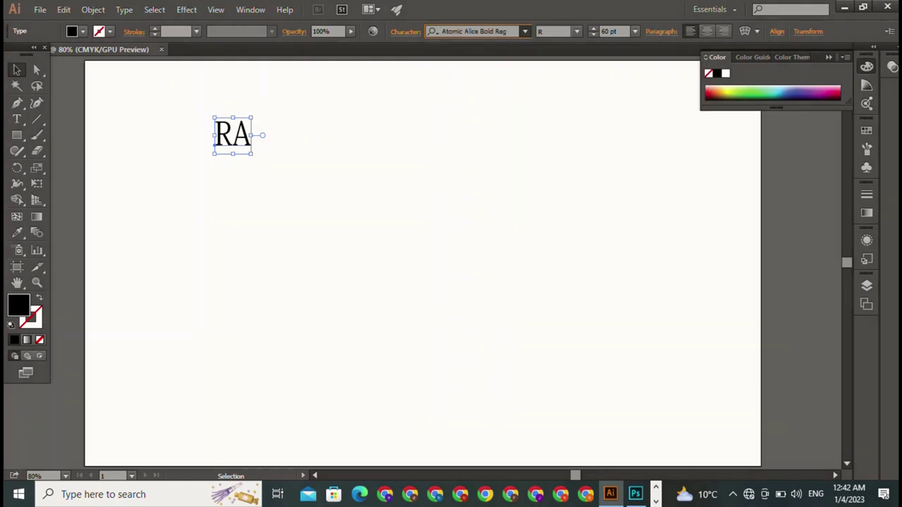
{"action": "left_click", "coordinate": [483, 403]}
Try ANGELES ROUGH and then Bauhaus 93 as the RA font
{"action": "left_click", "coordinate": [524, 31]}
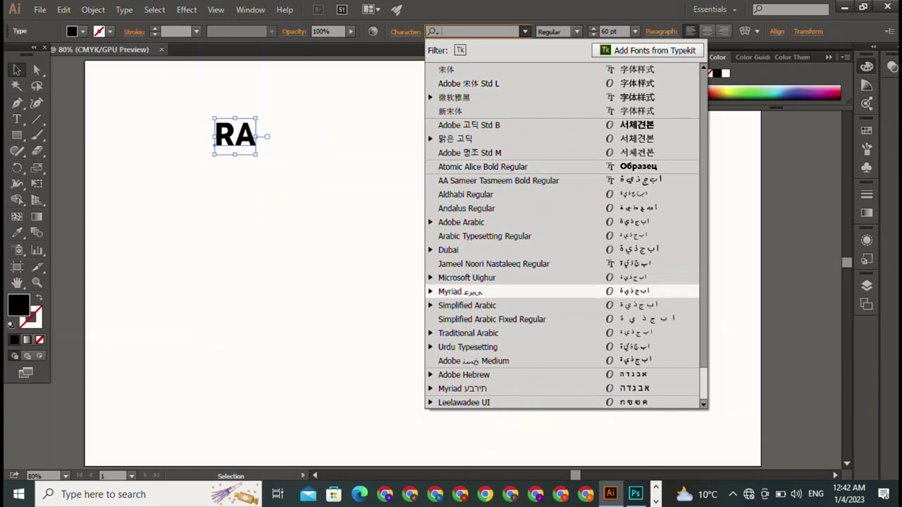
{"action": "scroll", "coordinate": [563, 235], "scroll_direction": "up", "scroll_amount": 20}
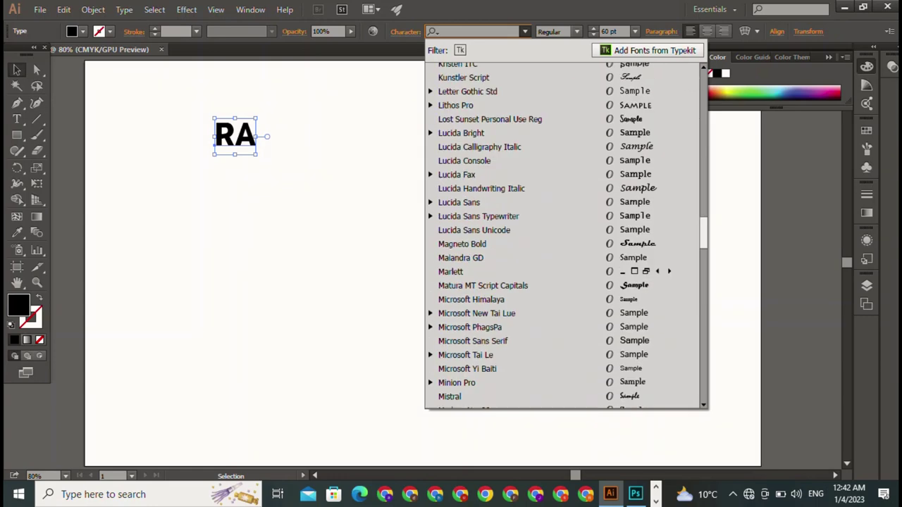
{"action": "left_click", "coordinate": [510, 98]}
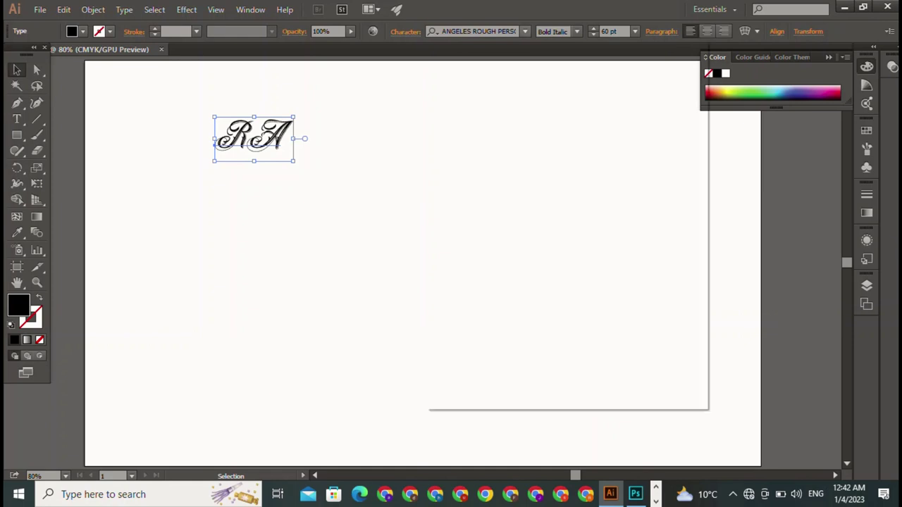
{"action": "left_click", "coordinate": [524, 31]}
{"action": "left_click", "coordinate": [479, 166]}
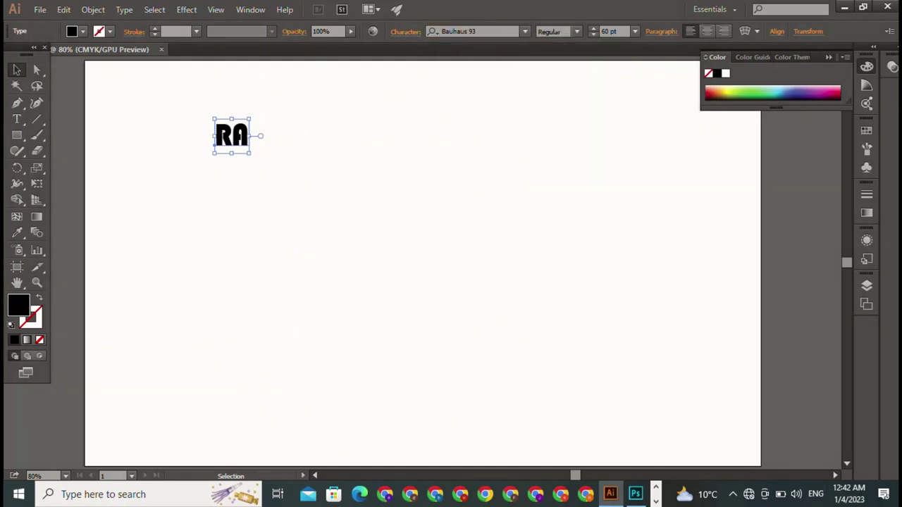
Search fonts for 'billy', apply Capture it, then browse further down the font list
{"action": "left_click", "coordinate": [465, 31]}
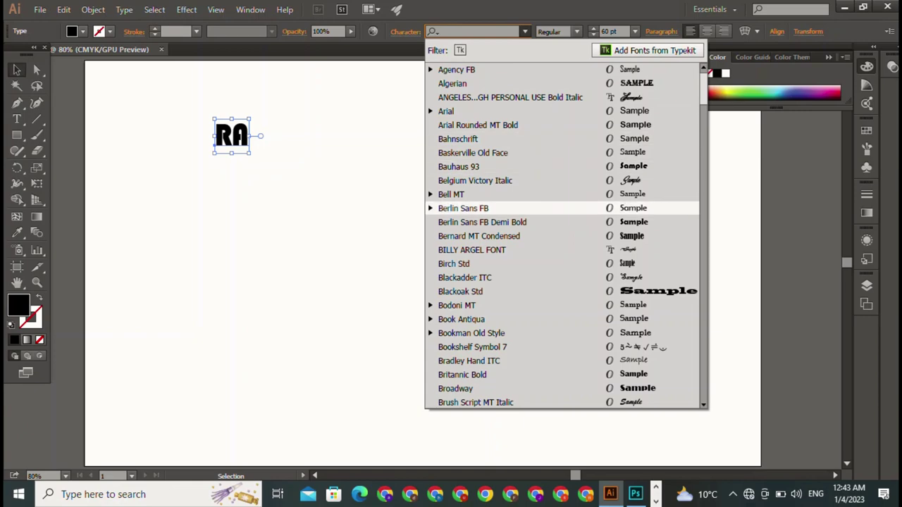
{"action": "type", "text": "billy"}
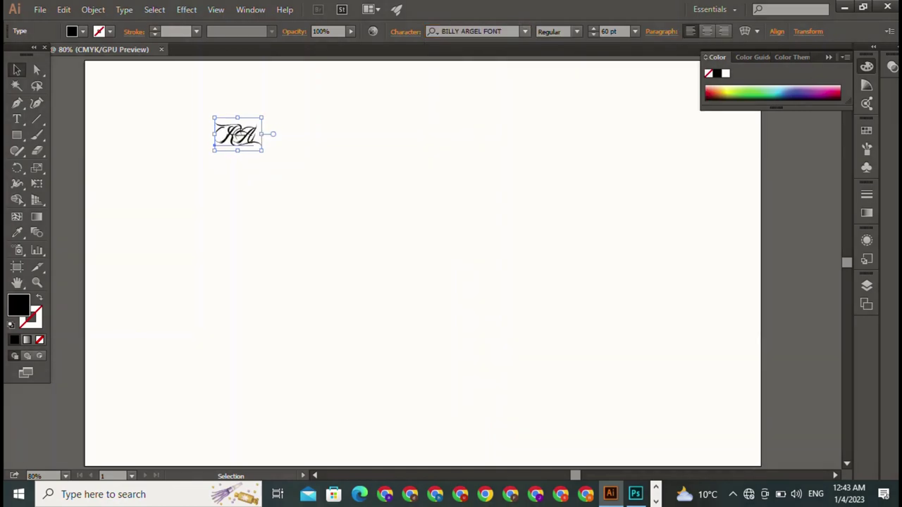
{"action": "left_click", "coordinate": [525, 31]}
{"action": "scroll", "coordinate": [564, 233], "scroll_direction": "down", "scroll_amount": 2}
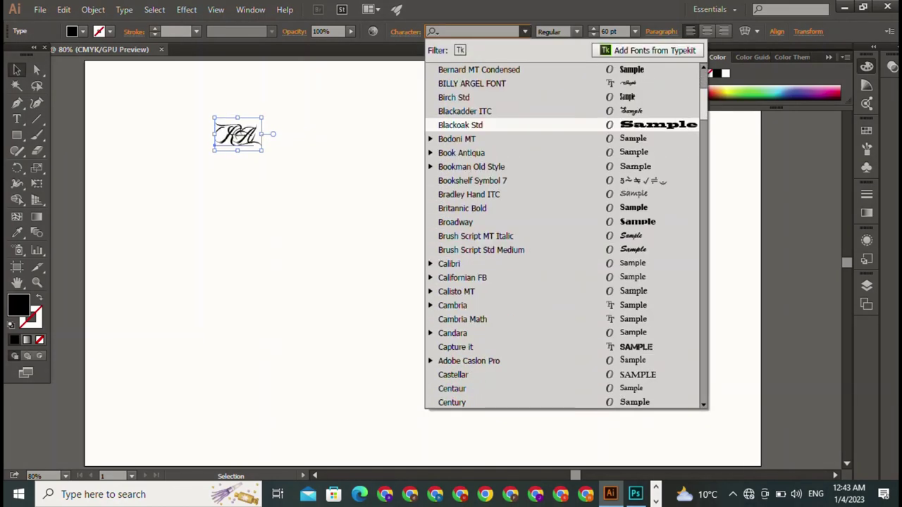
{"action": "left_click", "coordinate": [469, 346]}
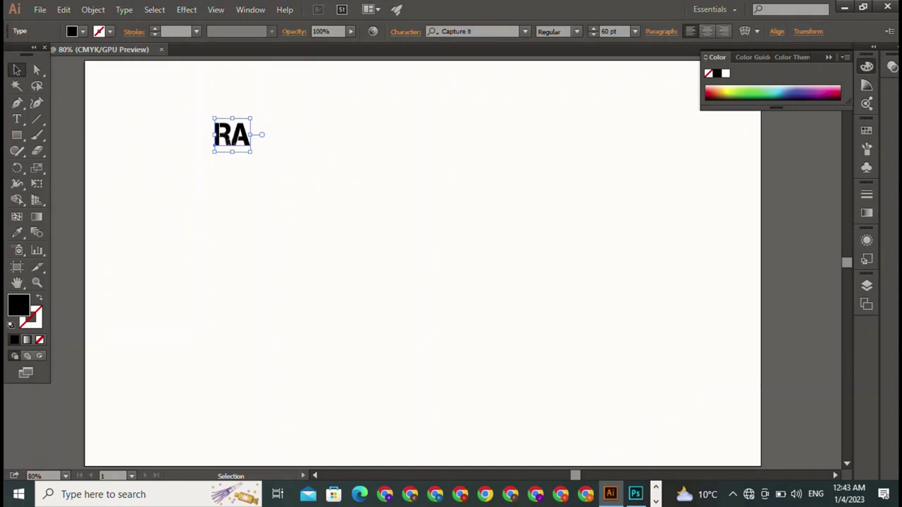
{"action": "left_click", "coordinate": [525, 31]}
{"action": "scroll", "coordinate": [564, 254], "scroll_direction": "down", "scroll_amount": 1}
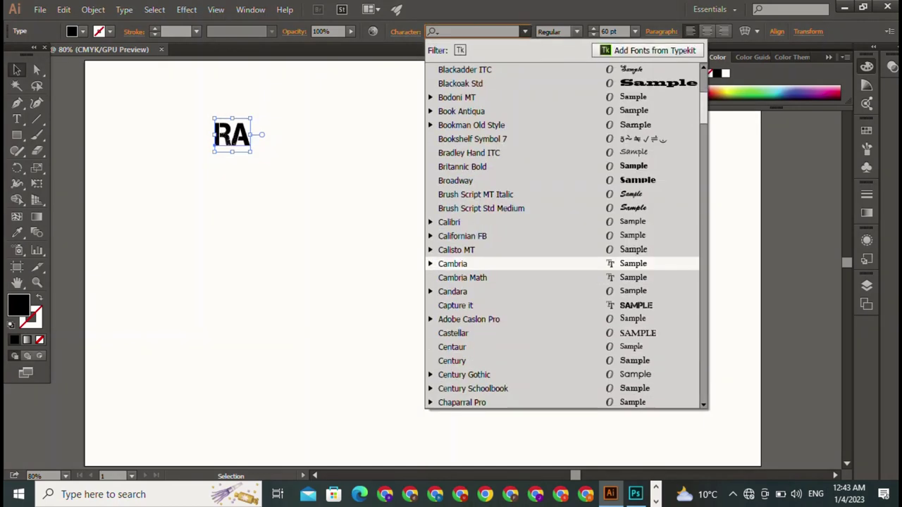
{"action": "scroll", "coordinate": [564, 211], "scroll_direction": "down", "scroll_amount": 2}
{"action": "scroll", "coordinate": [493, 180], "scroll_direction": "down", "scroll_amount": 1}
Set RA in Checkpoint Charlie, enlarge it to about 388 pt, and move it right and down
{"action": "left_click", "coordinate": [470, 304]}
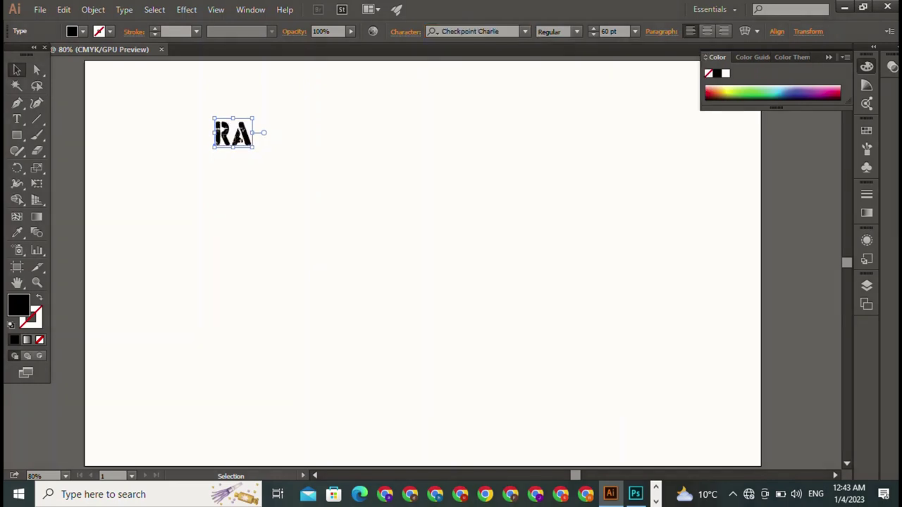
{"action": "left_click_drag", "start_coordinate": [253, 147], "coordinate": [458, 304]}
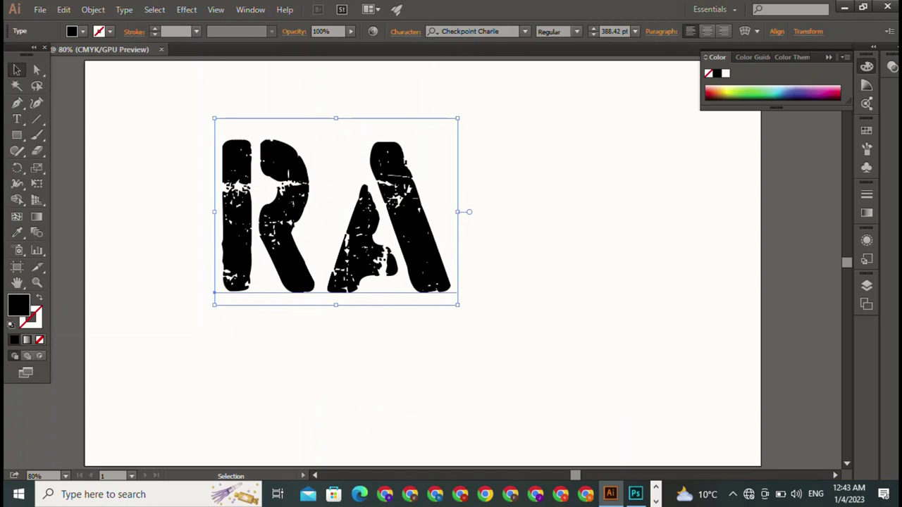
{"action": "left_click", "coordinate": [345, 124]}
{"action": "left_click_drag", "start_coordinate": [281, 212], "coordinate": [380, 229]}
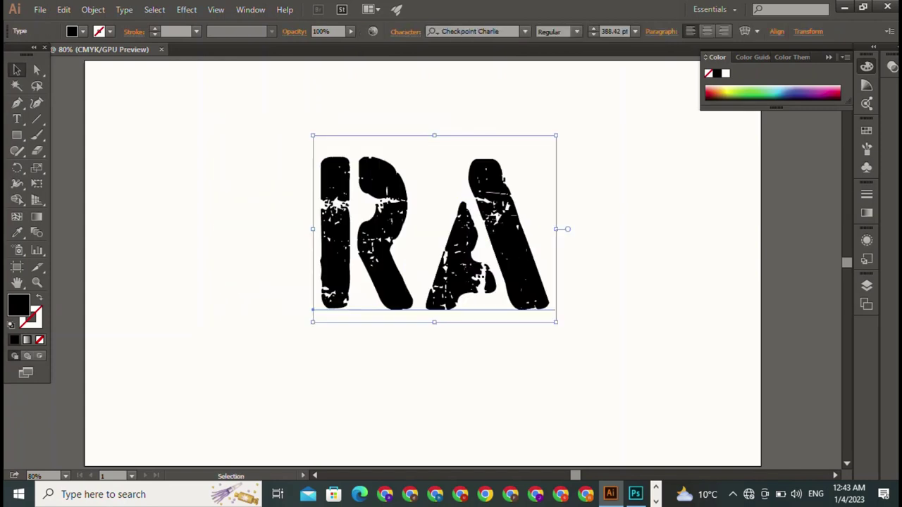
{"action": "left_click", "coordinate": [176, 380]}
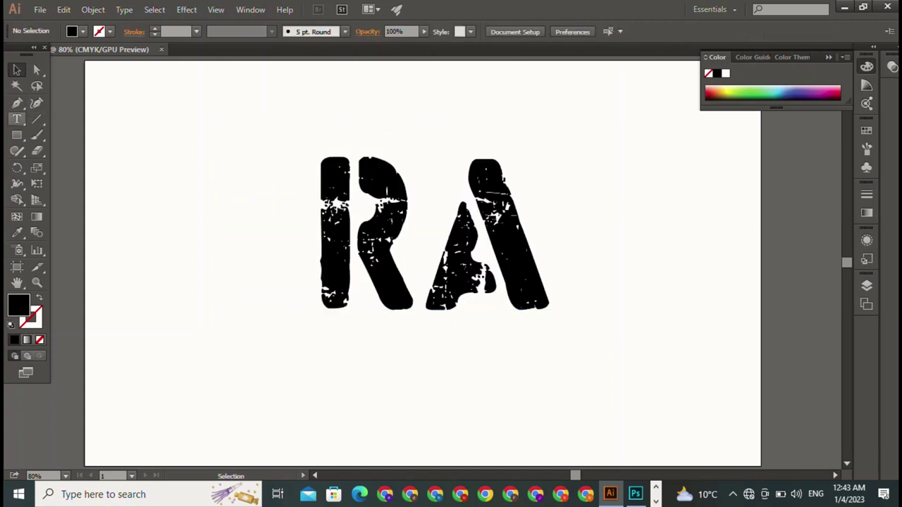
{"action": "left_click", "coordinate": [16, 135]}
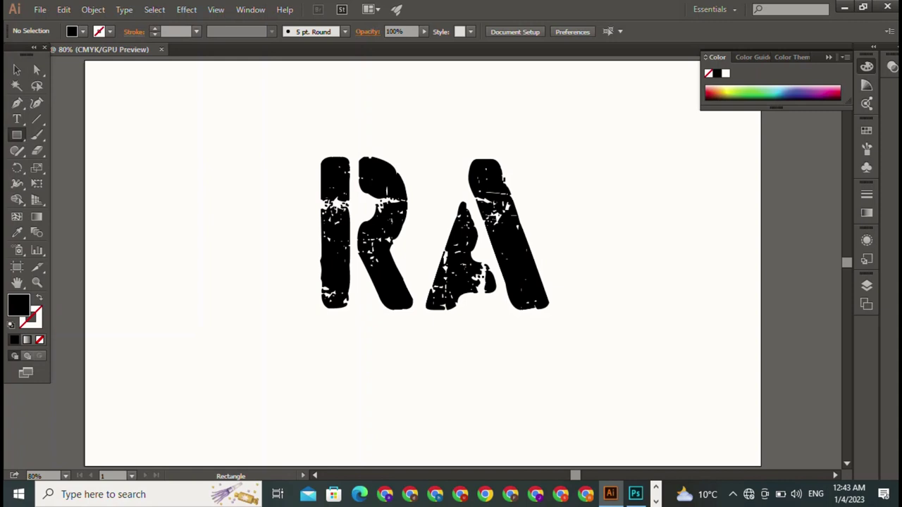
Draw a black square left of RA and round its top-right and bottom-left corners into a leaf
{"action": "left_click_drag", "start_coordinate": [149, 136], "coordinate": [332, 318]}
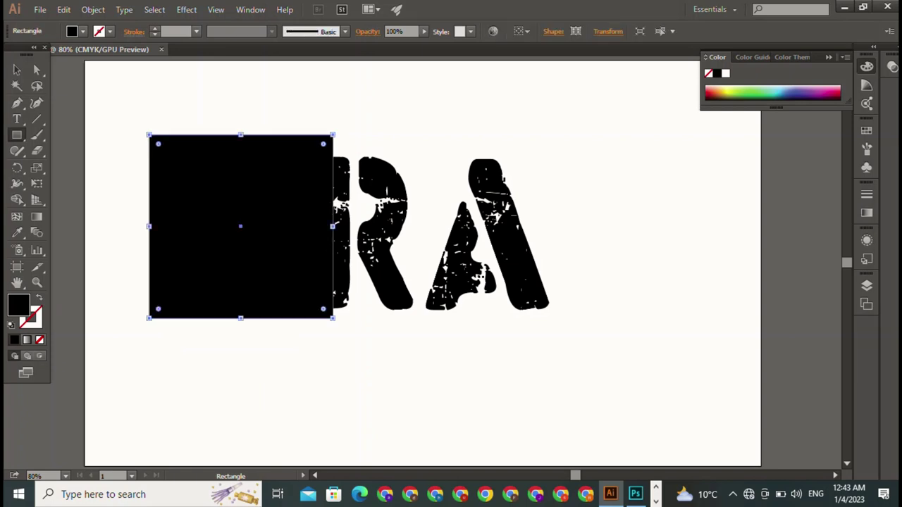
{"action": "key", "text": "v"}
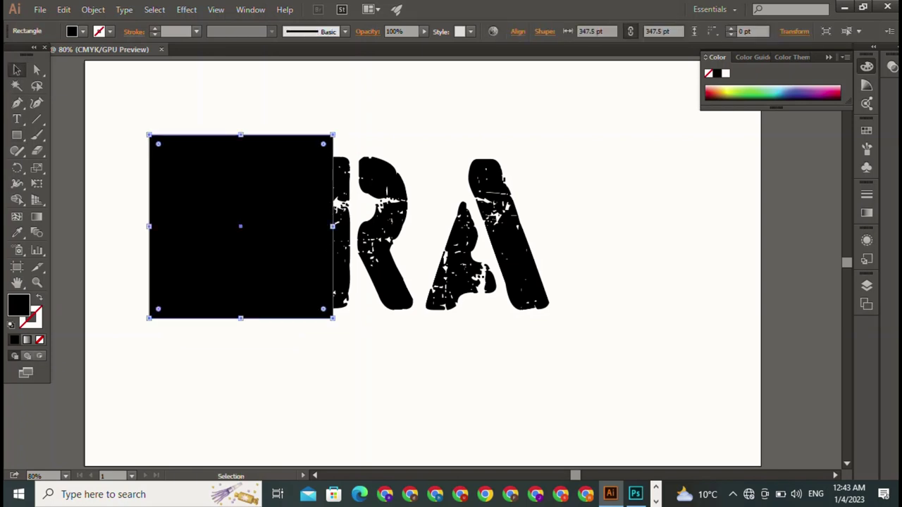
{"action": "left_click_drag", "start_coordinate": [260, 220], "coordinate": [208, 220]}
{"action": "key", "text": "a"}
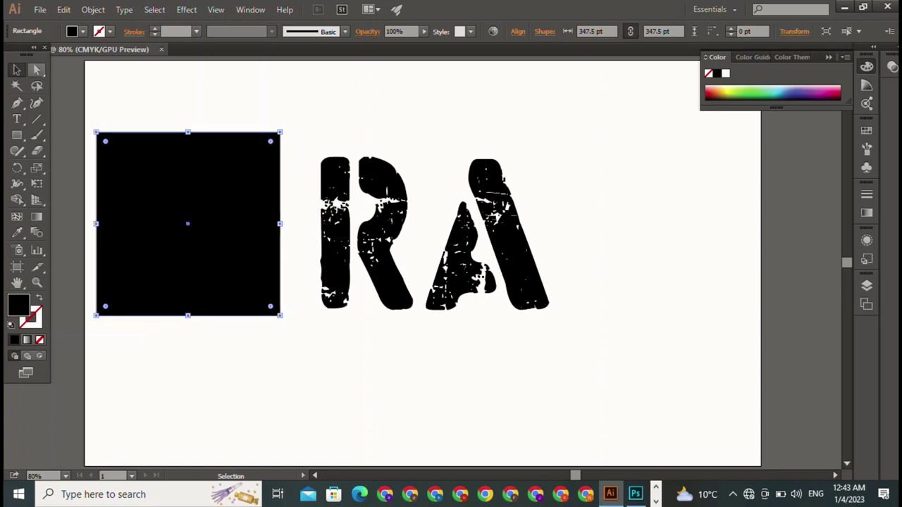
{"action": "left_click_drag", "start_coordinate": [305, 111], "coordinate": [259, 161]}
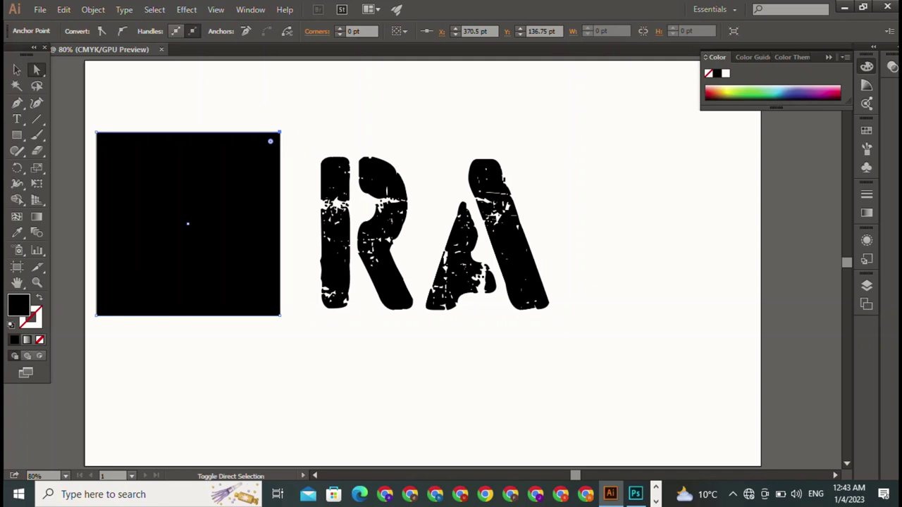
{"action": "left_click", "coordinate": [96, 315], "text": "shift"}
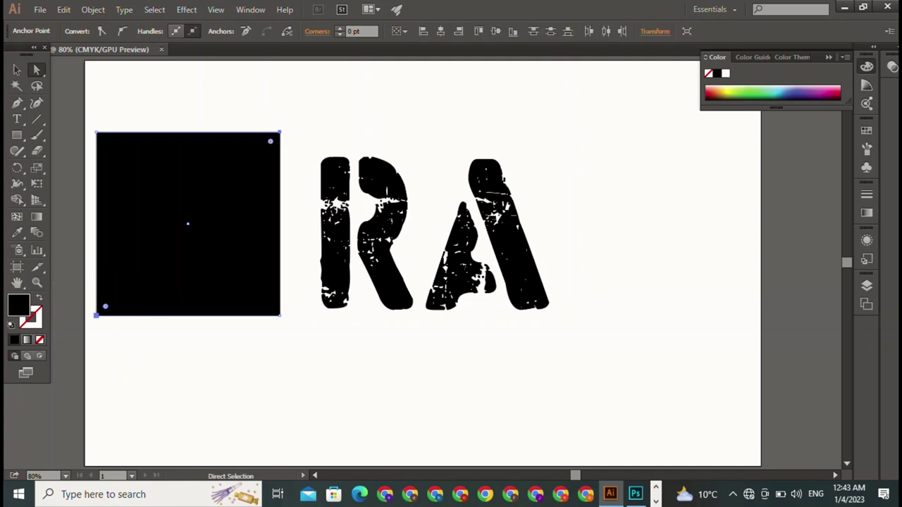
{"action": "left_click_drag", "start_coordinate": [105, 306], "coordinate": [148, 262]}
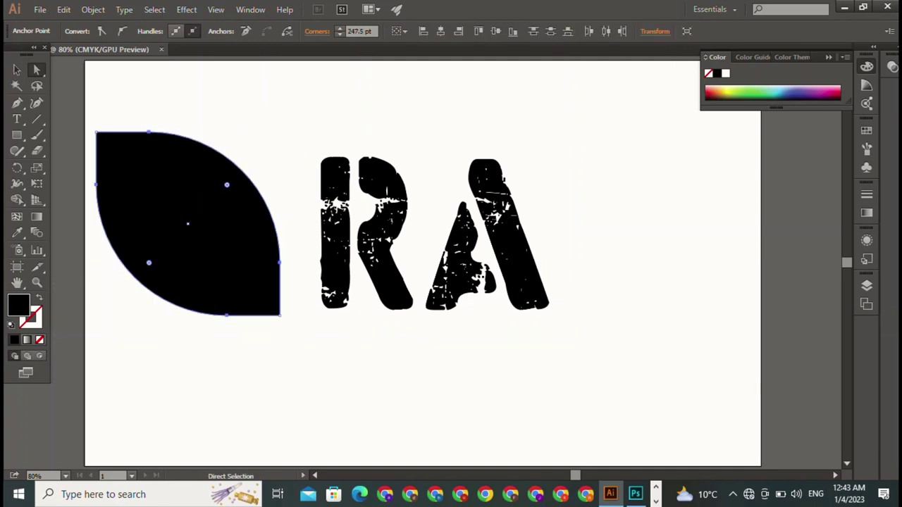
Drag a copy of the leaf shape down and to the right
{"action": "left_click", "coordinate": [17, 69]}
{"action": "key", "text": "ctrl+shift+a"}
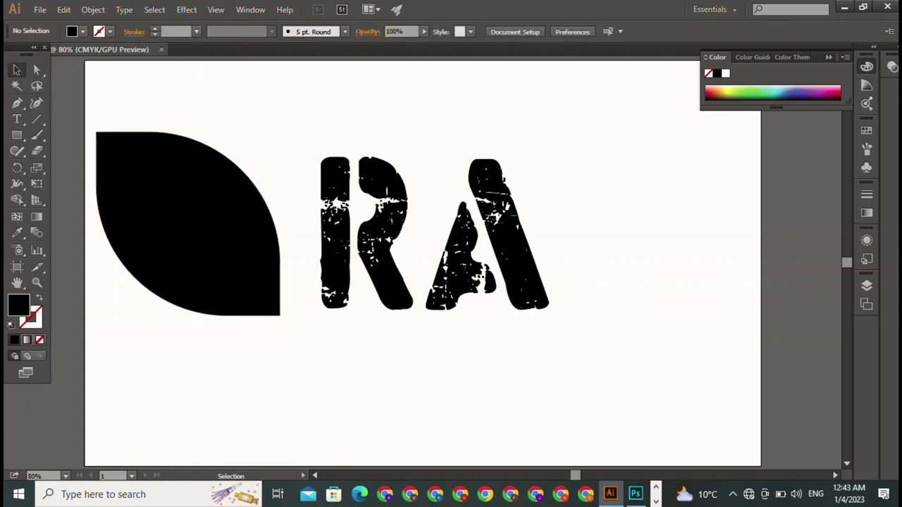
{"action": "left_click", "coordinate": [183, 225]}
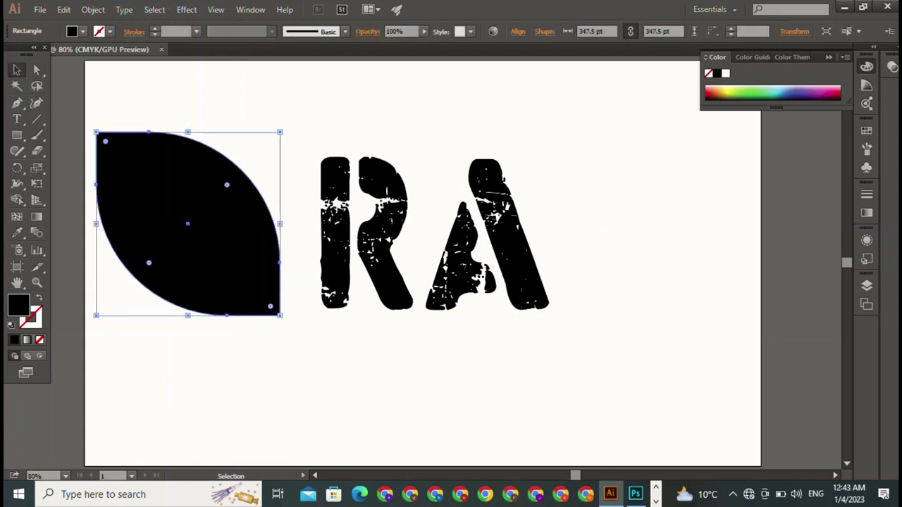
{"action": "key", "text": "ctrl+shift+a"}
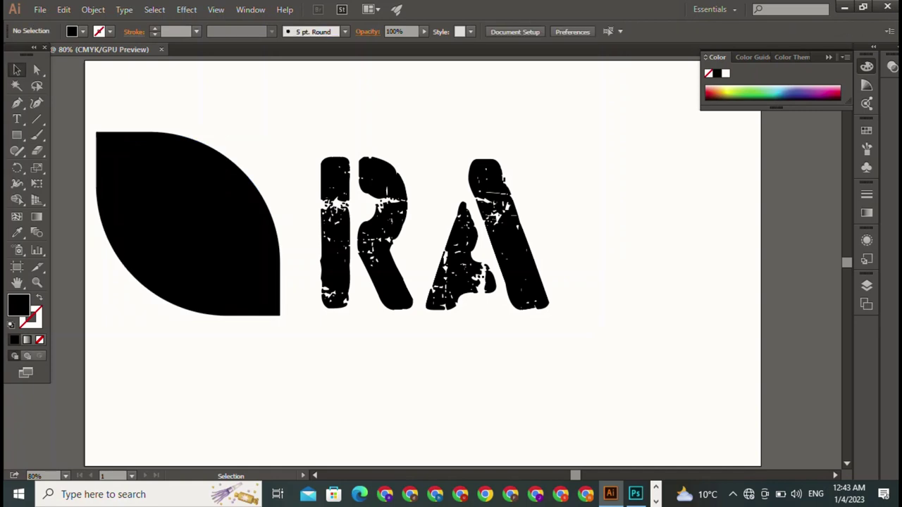
{"action": "mouse_move", "coordinate": [185, 225]}
{"action": "left_mouse_down"}
{"action": "mouse_move", "coordinate": [289, 374]}
{"action": "mouse_move", "coordinate": [273, 349]}
{"action": "left_mouse_up"}
Rotate the lower leaf copy about 45° so its tips point left and right
{"action": "key", "text": "ctrl+shift+a"}
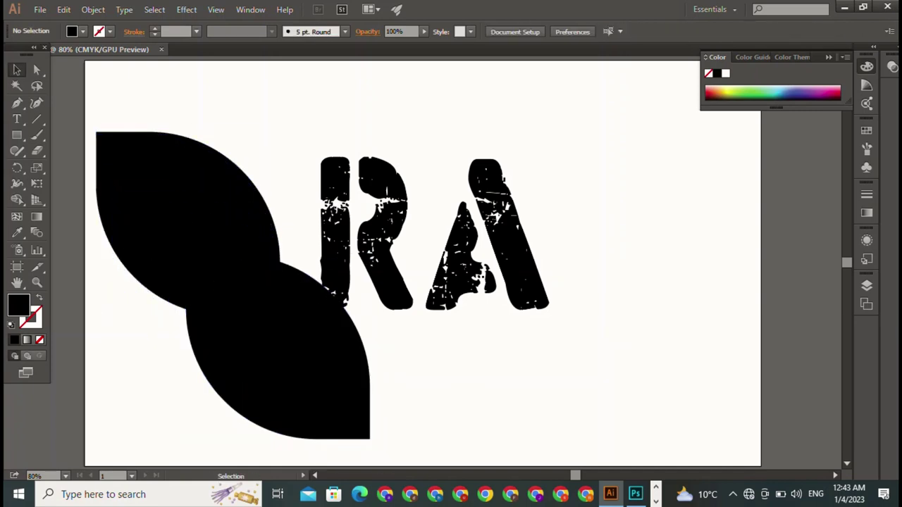
{"action": "left_click", "coordinate": [277, 346]}
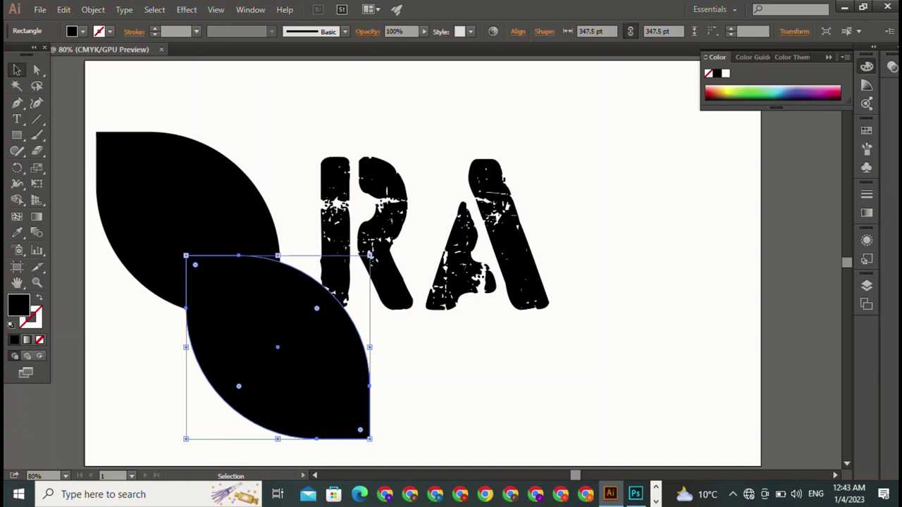
{"action": "mouse_move", "coordinate": [379, 253]}
{"action": "left_mouse_down"}
{"action": "mouse_move", "coordinate": [398, 238]}
{"action": "mouse_move", "coordinate": [319, 164]}
{"action": "left_mouse_up"}
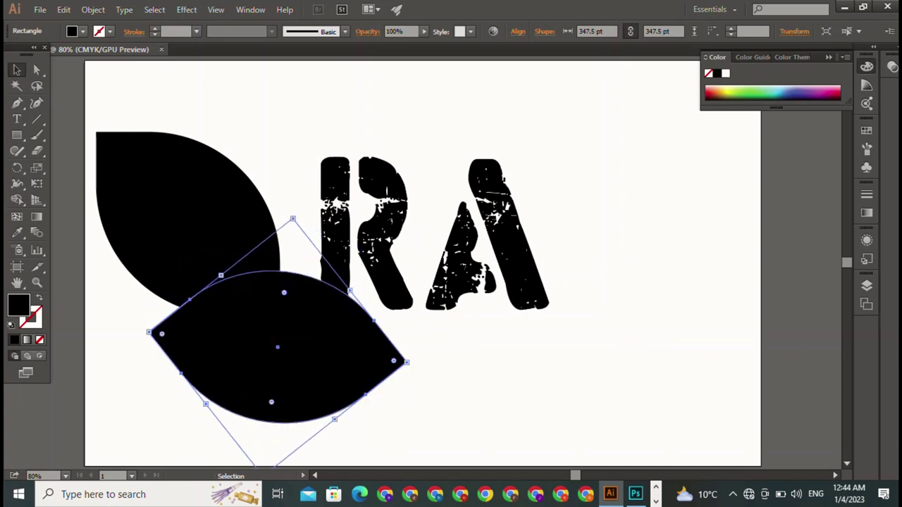
{"action": "key", "text": "ctrl+shift+a"}
{"action": "double_click", "coordinate": [187, 211]}
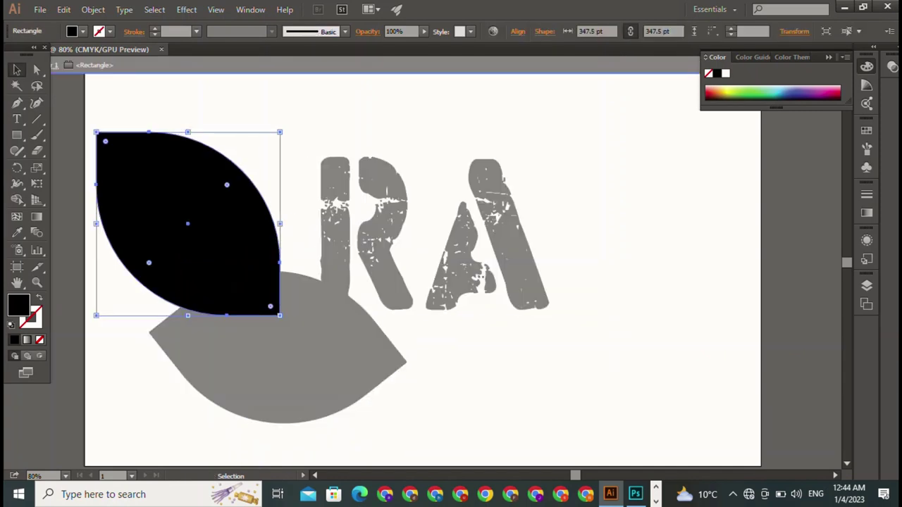
{"action": "key", "text": "Escape"}
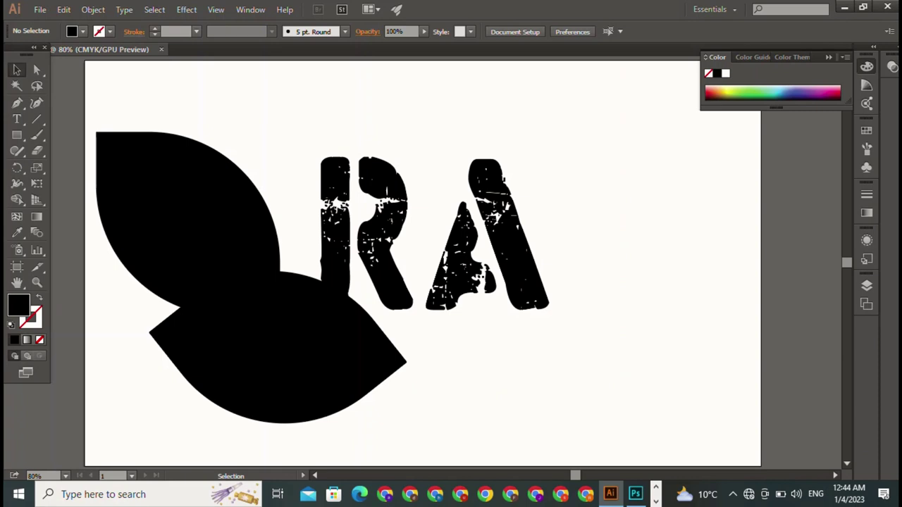
Move the upright leaf down over the horizontal leaf and enlarge it to about 363.75 pt
{"action": "left_click_drag", "start_coordinate": [186, 212], "coordinate": [239, 314]}
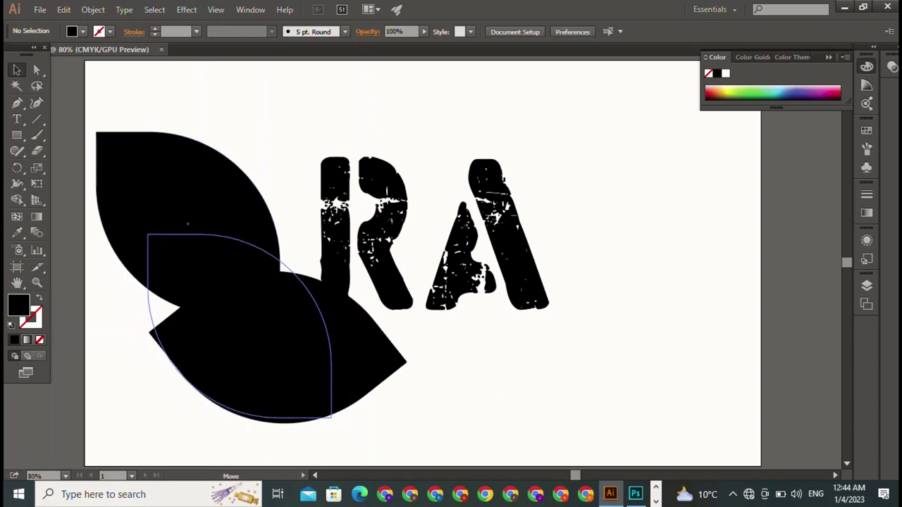
{"action": "left_click_drag", "start_coordinate": [239, 314], "coordinate": [239, 314]}
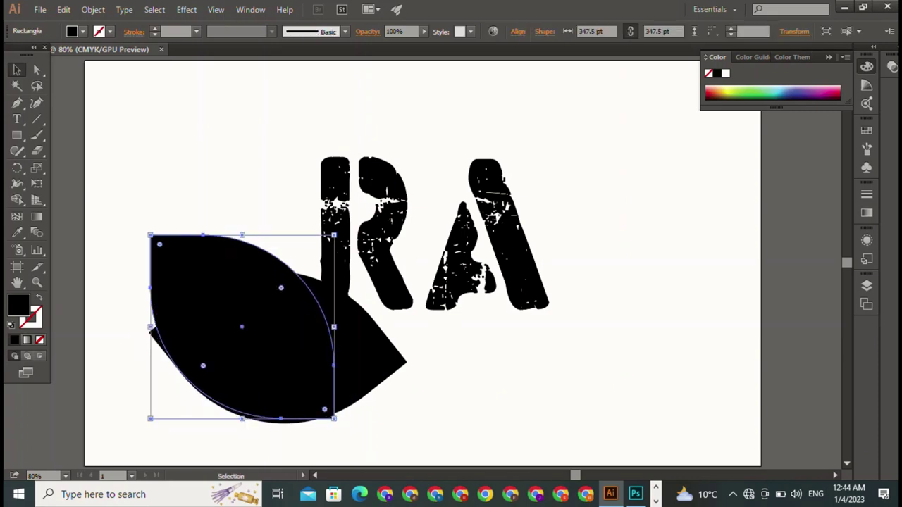
{"action": "left_click", "coordinate": [140, 225]}
{"action": "left_click", "coordinate": [160, 245]}
{"action": "mouse_move", "coordinate": [150, 235]}
{"action": "left_mouse_down"}
{"action": "mouse_move", "coordinate": [124, 222]}
{"action": "mouse_move", "coordinate": [142, 216]}
{"action": "mouse_move", "coordinate": [142, 227]}
{"action": "left_mouse_up"}
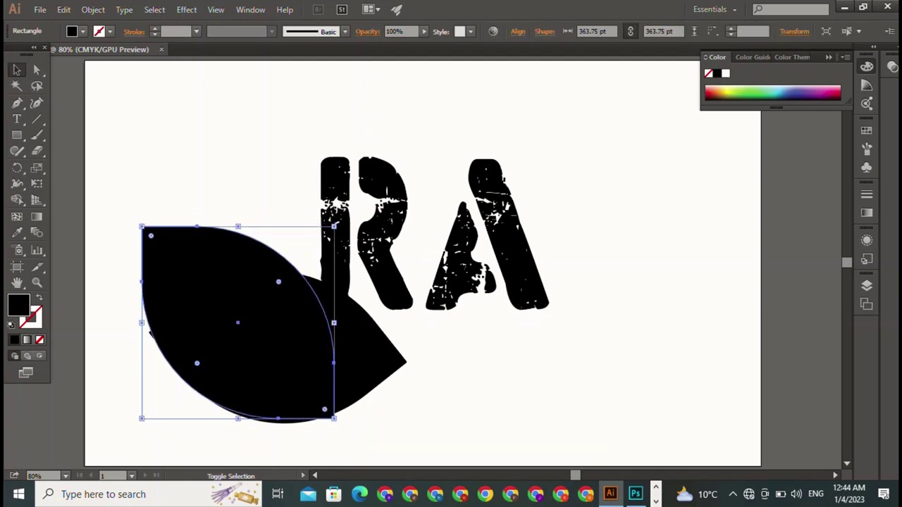
Switch the selection between the two leaves and undo the last change
{"action": "left_click_drag", "start_coordinate": [342, 426], "coordinate": [384, 323]}
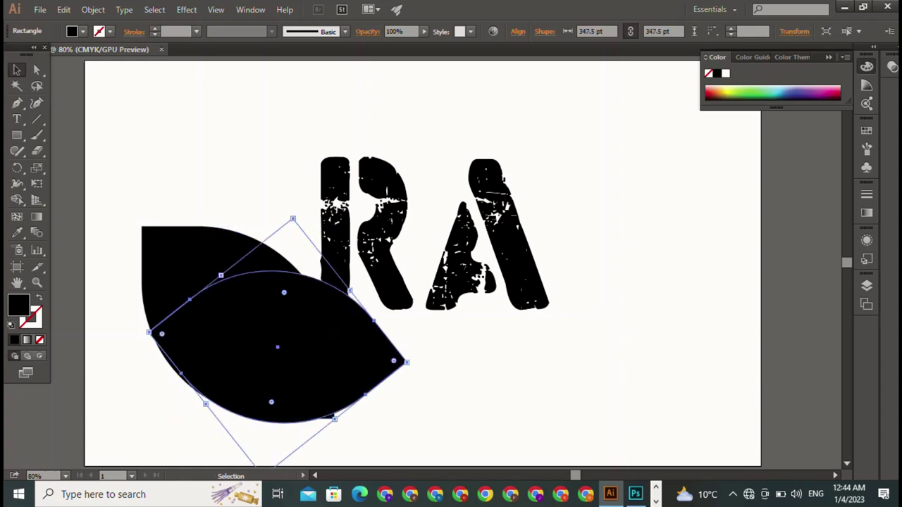
{"action": "left_click", "coordinate": [493, 388]}
{"action": "left_click", "coordinate": [169, 260]}
{"action": "left_click_drag", "start_coordinate": [238, 323], "coordinate": [238, 322]}
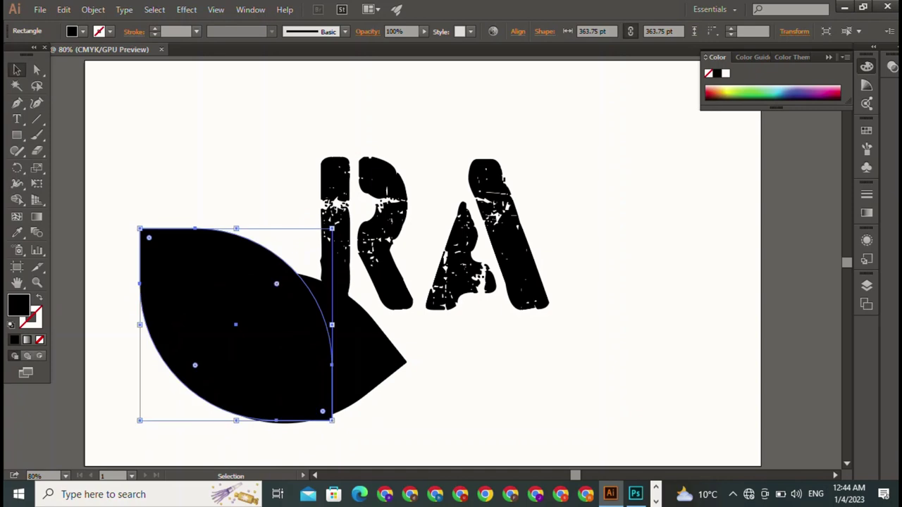
{"action": "key", "text": "ctrl+shift+a"}
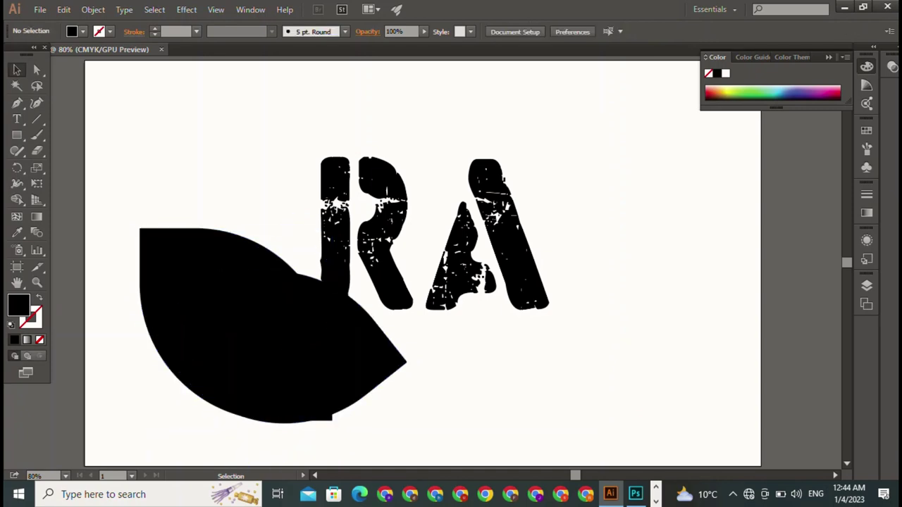
{"action": "left_click", "coordinate": [237, 323]}
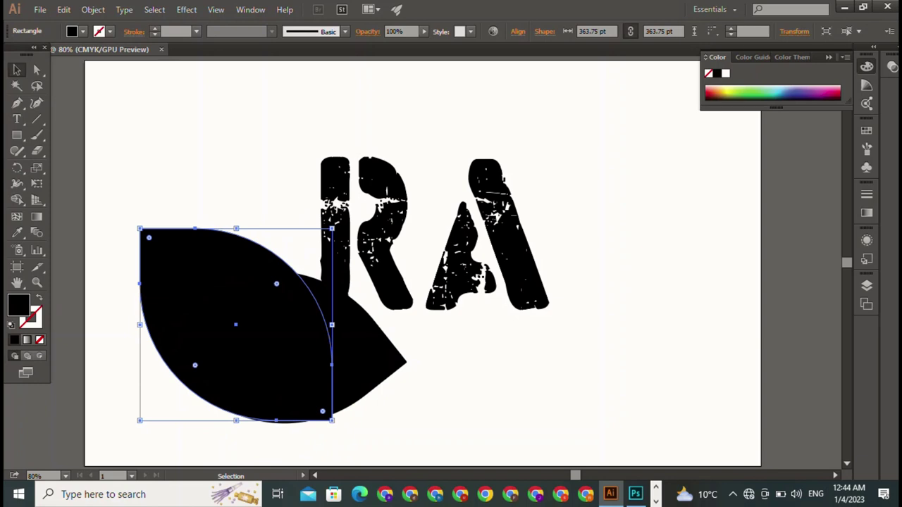
{"action": "key", "text": "ctrl+shift+a"}
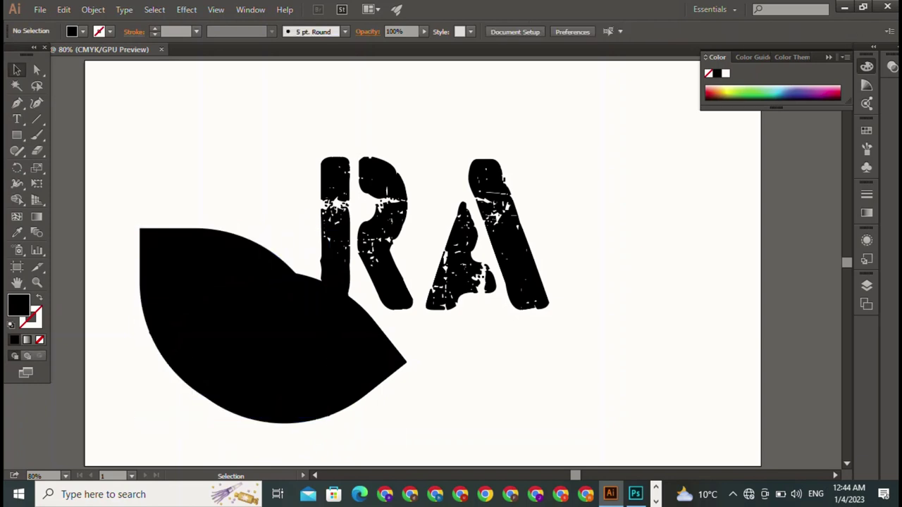
{"action": "key", "text": "ctrl+z"}
Give the upright leaf no fill, a black 4 pt stroke and an arc-shaped width profile
{"action": "left_click", "coordinate": [82, 31]}
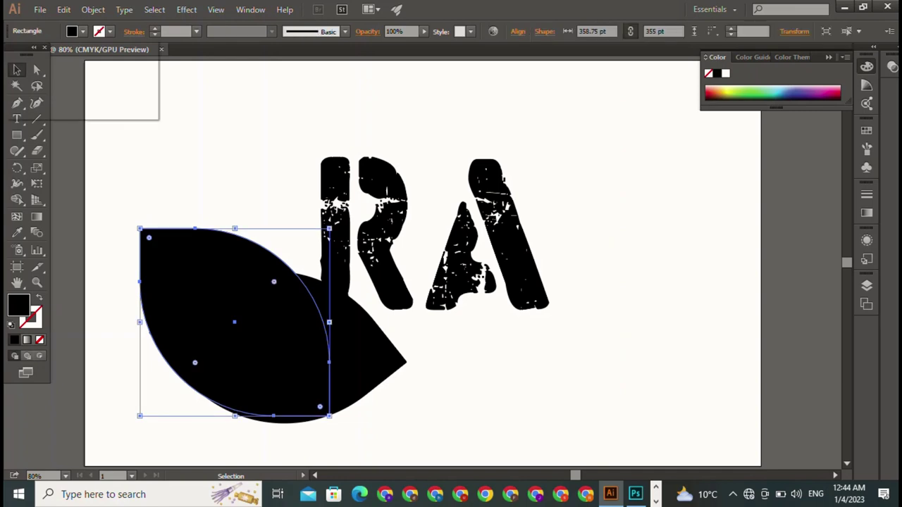
{"action": "left_click", "coordinate": [11, 51]}
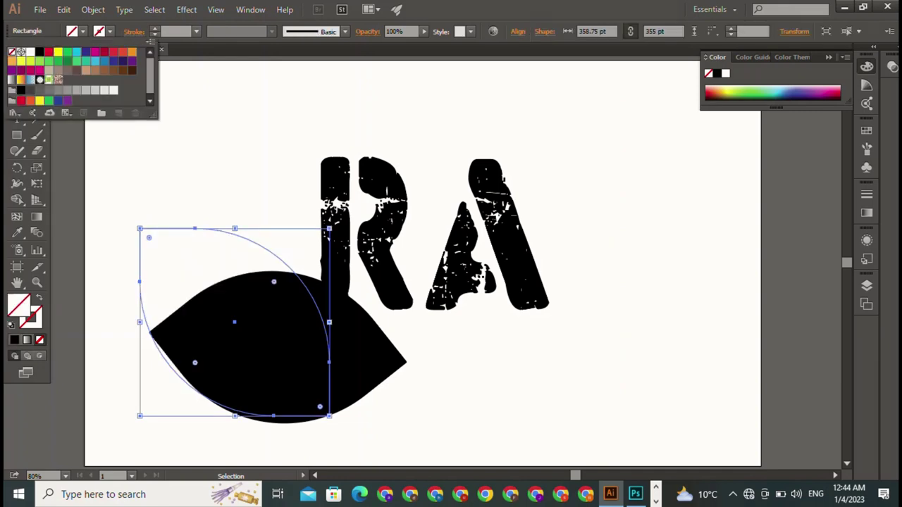
{"action": "key", "text": "Escape"}
{"action": "left_click", "coordinate": [110, 31]}
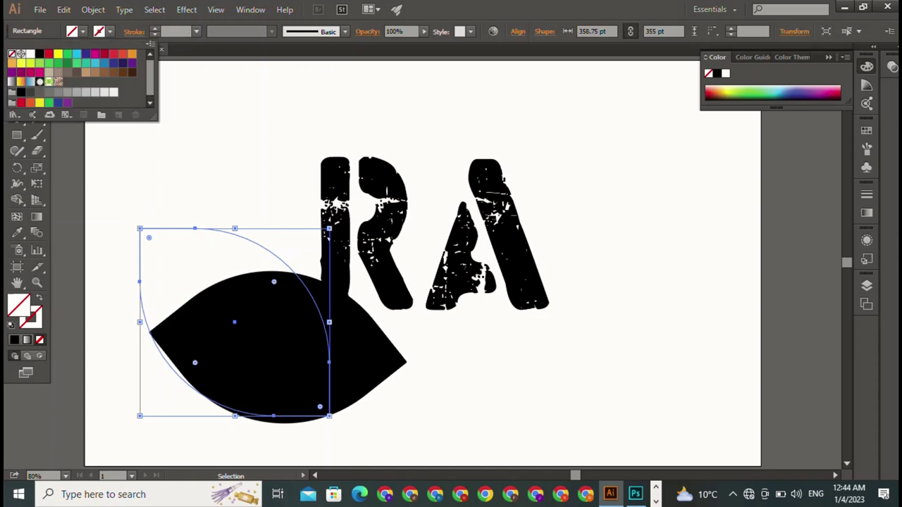
{"action": "left_click", "coordinate": [41, 54]}
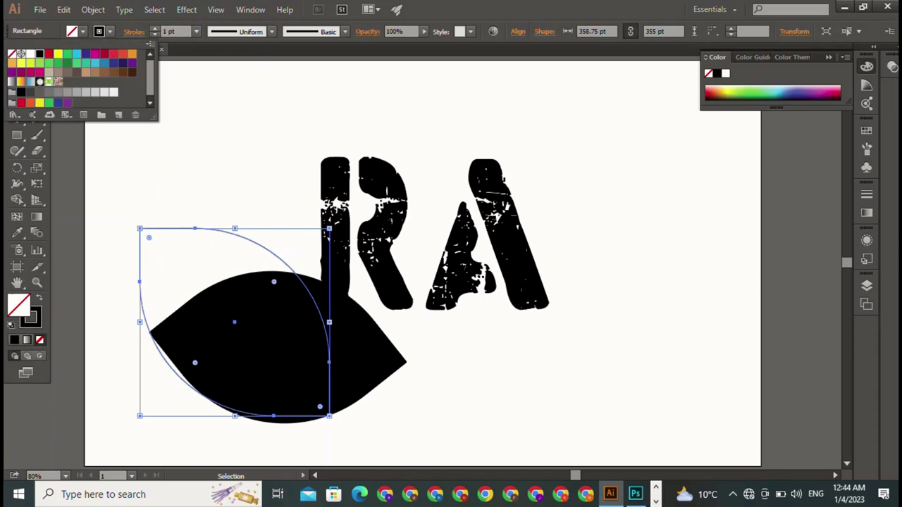
{"action": "left_click", "coordinate": [154, 28]}
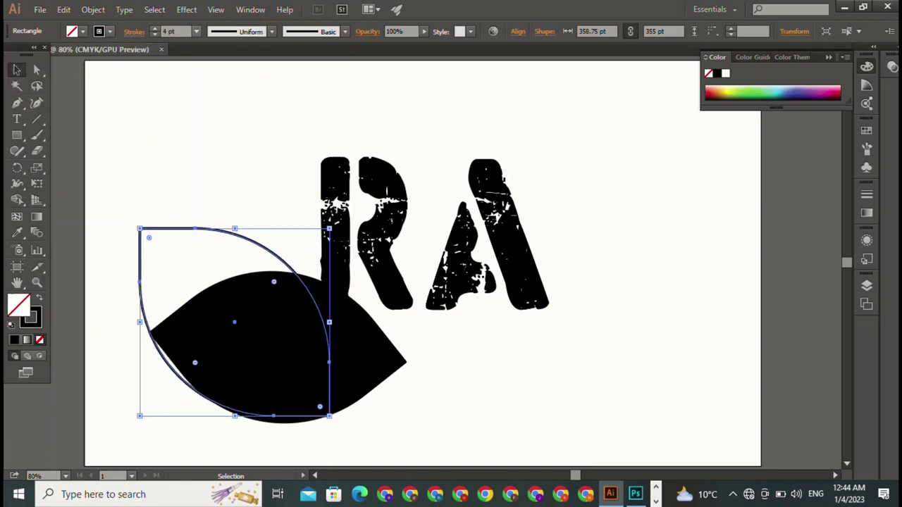
{"action": "left_click", "coordinate": [272, 31]}
{"action": "left_click", "coordinate": [229, 175]}
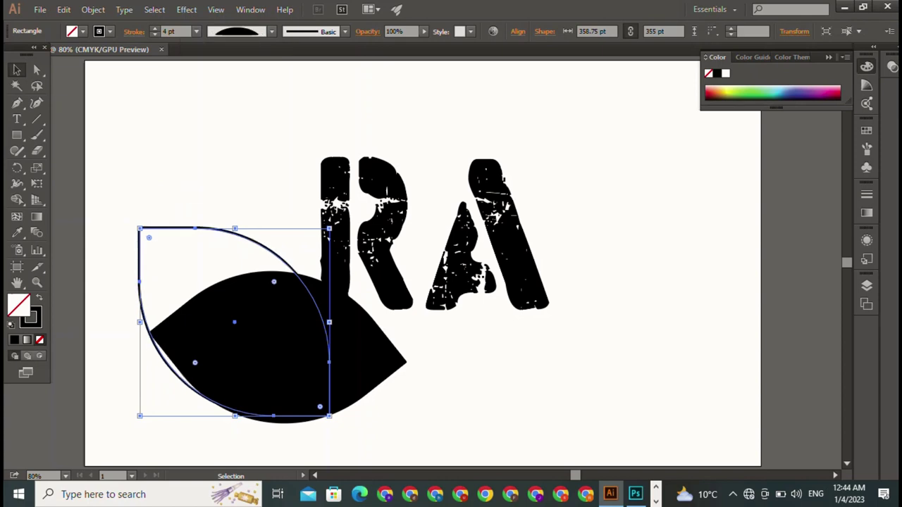
Give the horizontal leaf no fill, a black 5 pt stroke and a bulging tapered width profile
{"action": "left_click", "coordinate": [282, 352]}
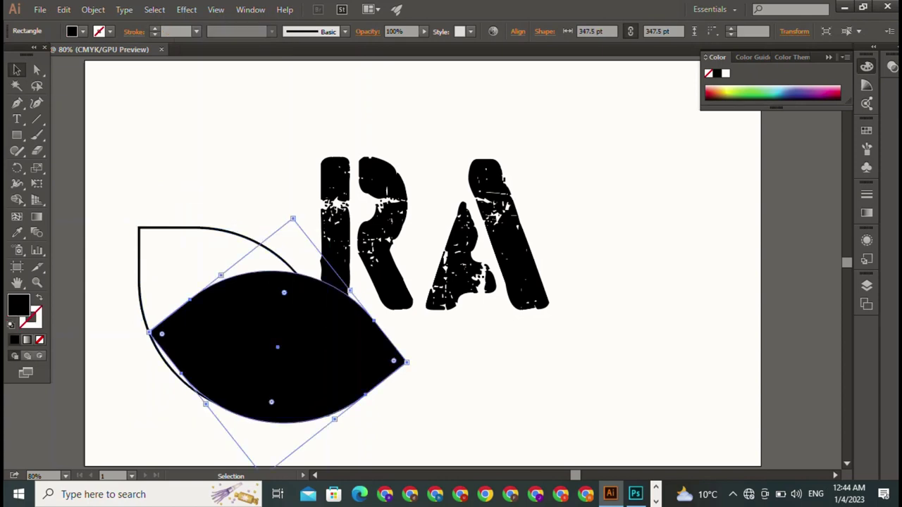
{"action": "left_click", "coordinate": [99, 31]}
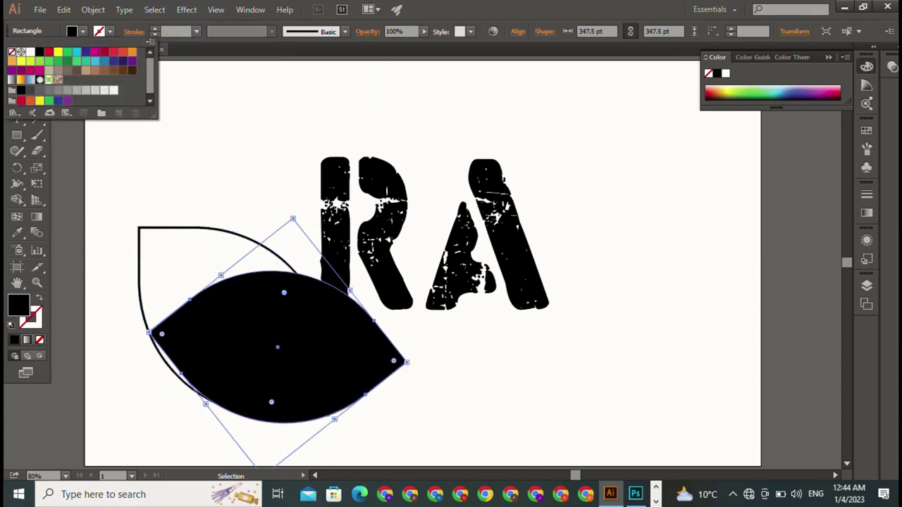
{"action": "left_click", "coordinate": [40, 52]}
{"action": "key", "text": "Escape"}
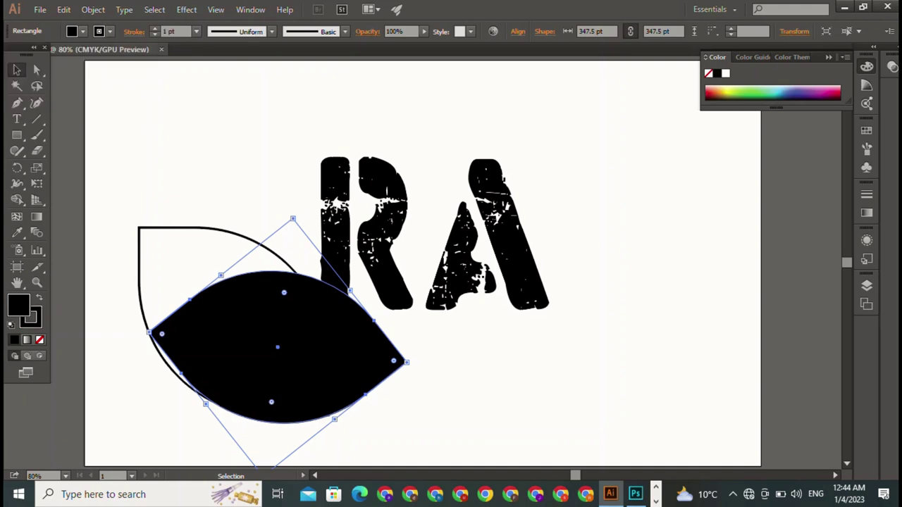
{"action": "left_click", "coordinate": [72, 31]}
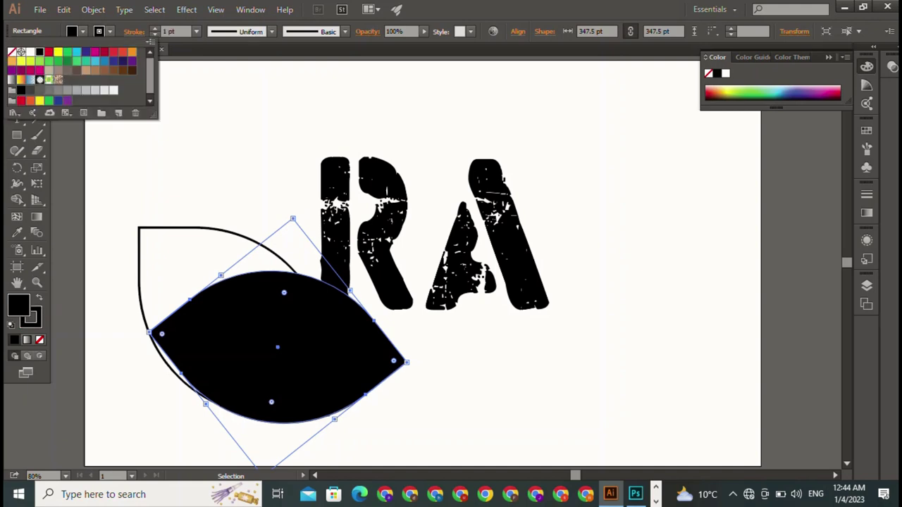
{"action": "left_click", "coordinate": [12, 52]}
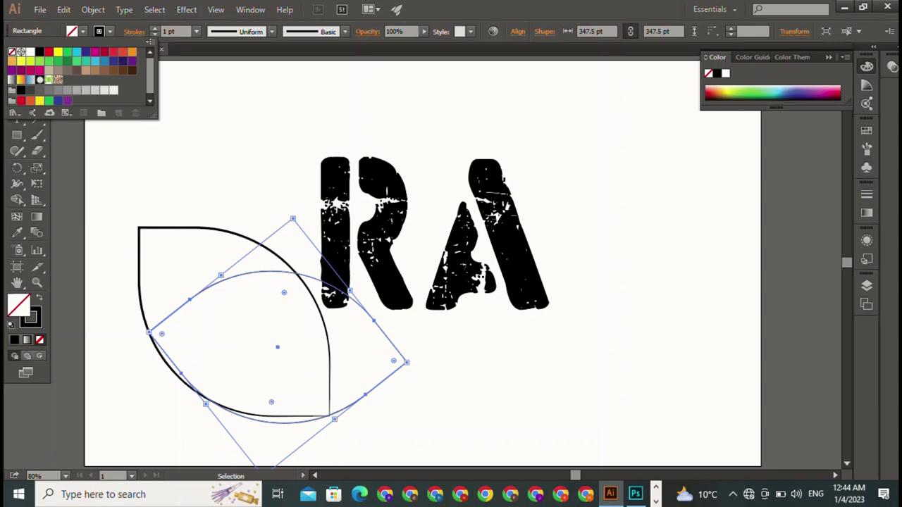
{"action": "left_click", "coordinate": [155, 28]}
{"action": "left_click", "coordinate": [155, 28]}
{"action": "left_click", "coordinate": [154, 28]}
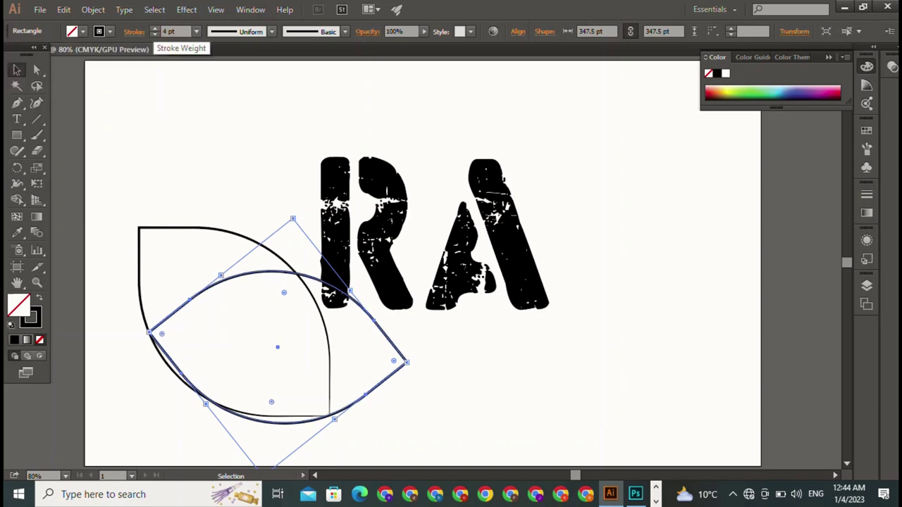
{"action": "left_click", "coordinate": [154, 28]}
{"action": "left_click", "coordinate": [271, 31]}
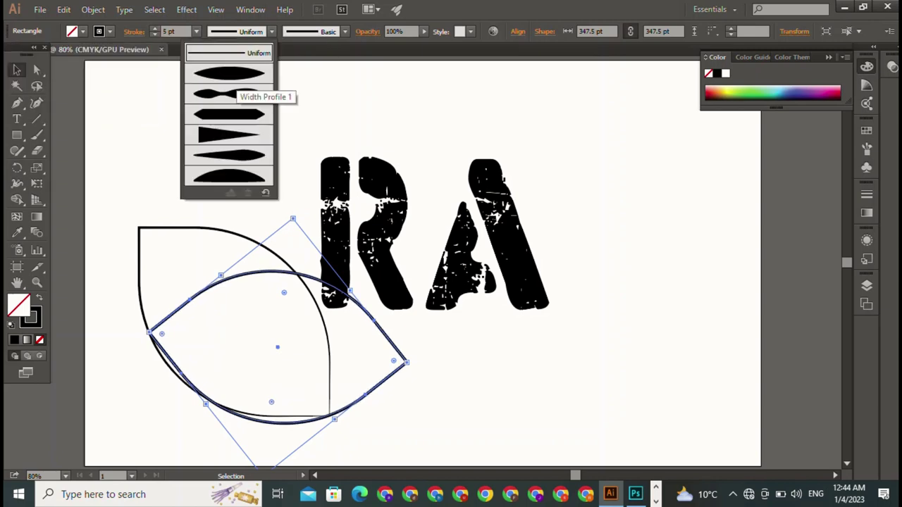
{"action": "left_click", "coordinate": [236, 75]}
{"action": "key", "text": "ctrl+shift+a"}
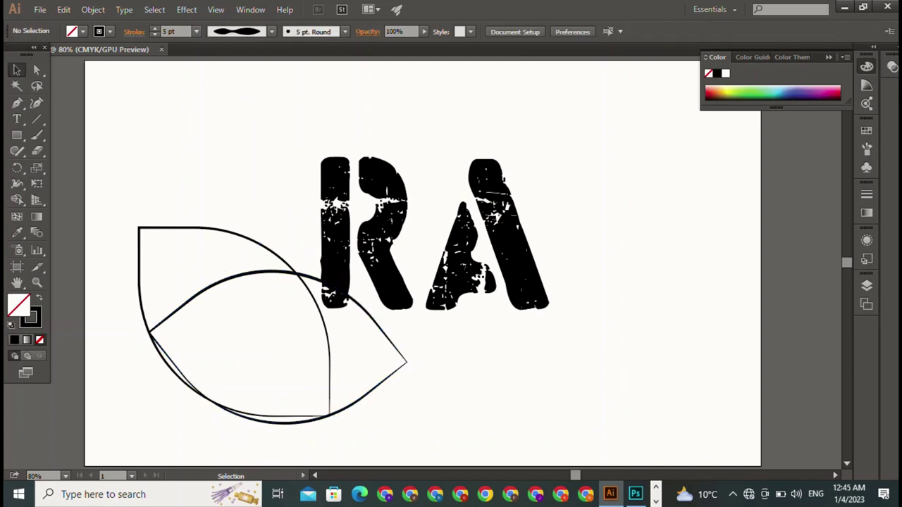
Rotate the upright leaf outline about 50° and drag it down to overlap the other leaf
{"action": "left_click", "coordinate": [233, 274]}
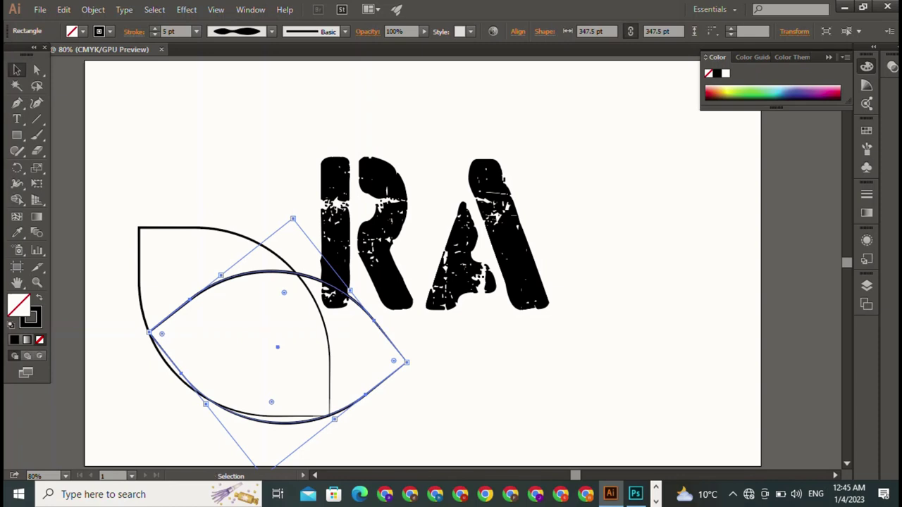
{"action": "left_click", "coordinate": [138, 260]}
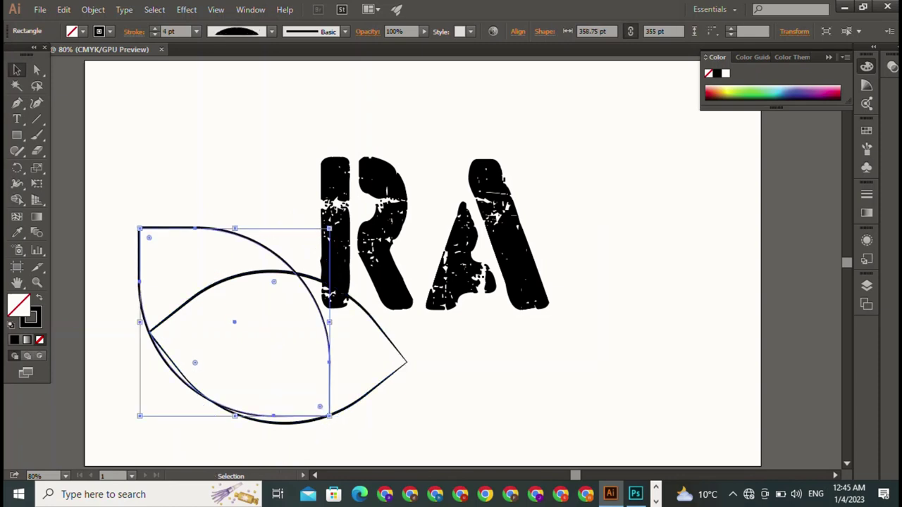
{"action": "left_click_drag", "start_coordinate": [137, 226], "coordinate": [245, 187]}
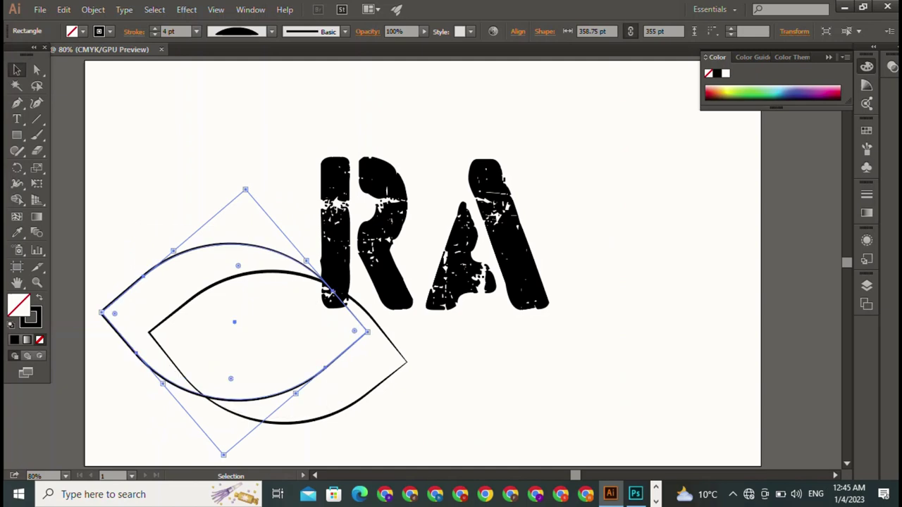
{"action": "left_click_drag", "start_coordinate": [234, 322], "coordinate": [234, 350]}
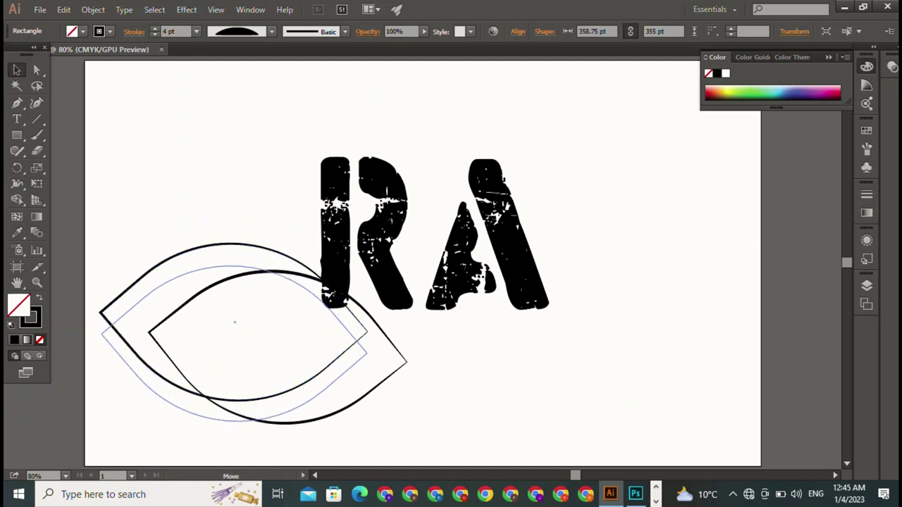
{"action": "key", "text": "ctrl+shift+a"}
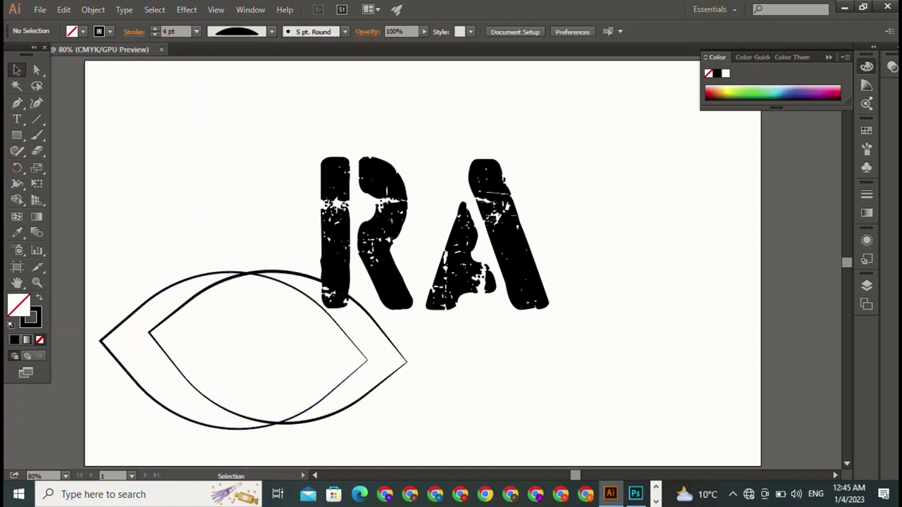
Move both eye outlines over RA, then shrink RA to about 230 pt and center it inside
{"action": "left_click_drag", "start_coordinate": [206, 244], "coordinate": [241, 320]}
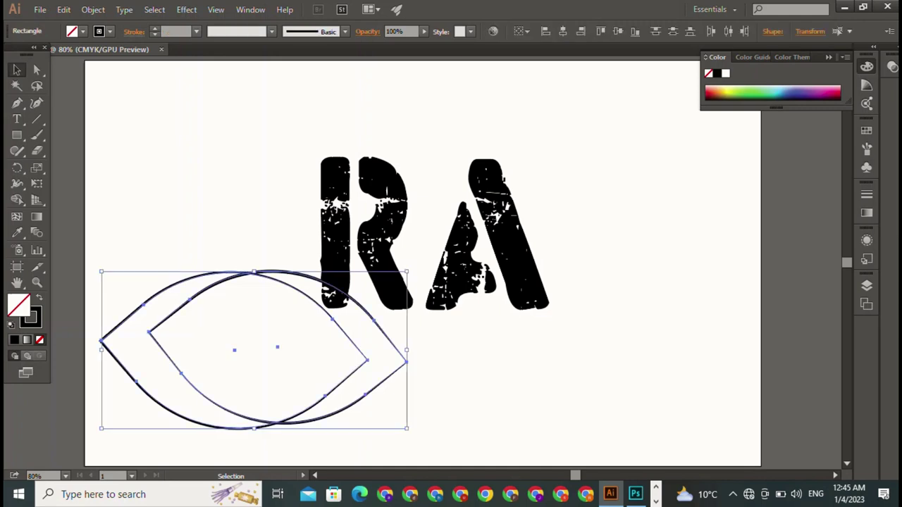
{"action": "left_click_drag", "start_coordinate": [234, 350], "coordinate": [381, 264]}
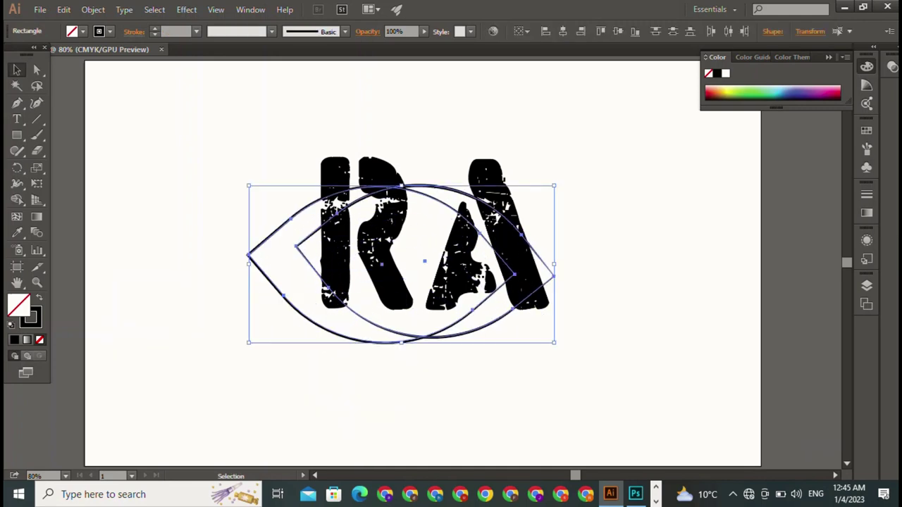
{"action": "left_click", "coordinate": [380, 232]}
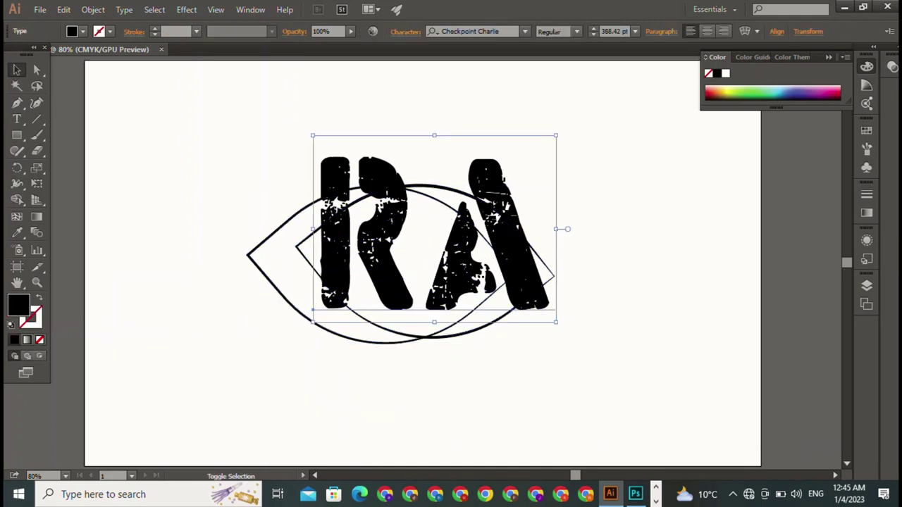
{"action": "left_click_drag", "start_coordinate": [556, 135], "coordinate": [458, 211]}
{"action": "left_click_drag", "start_coordinate": [441, 280], "coordinate": [469, 266]}
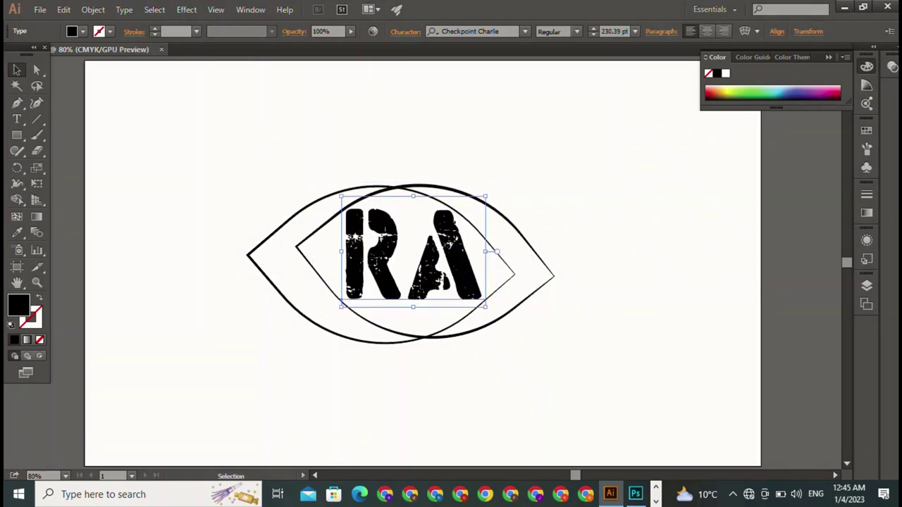
{"action": "key", "text": "ctrl+shift+a"}
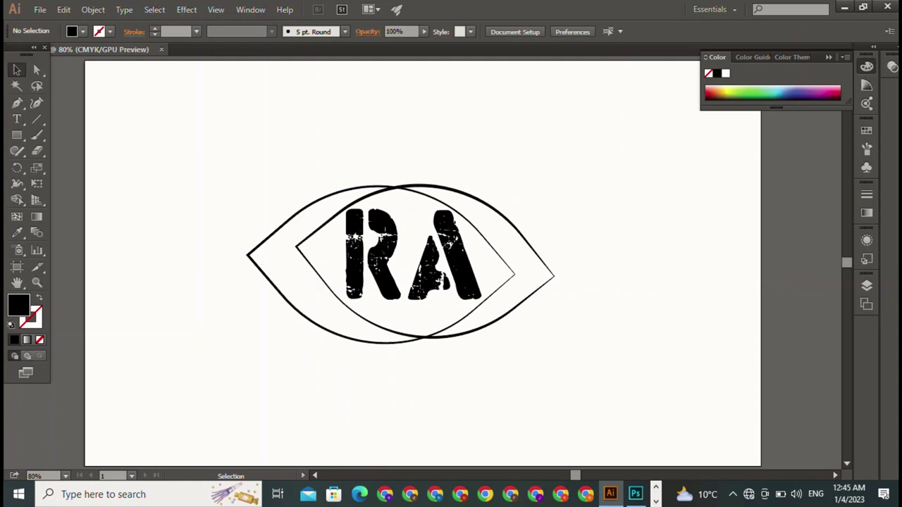